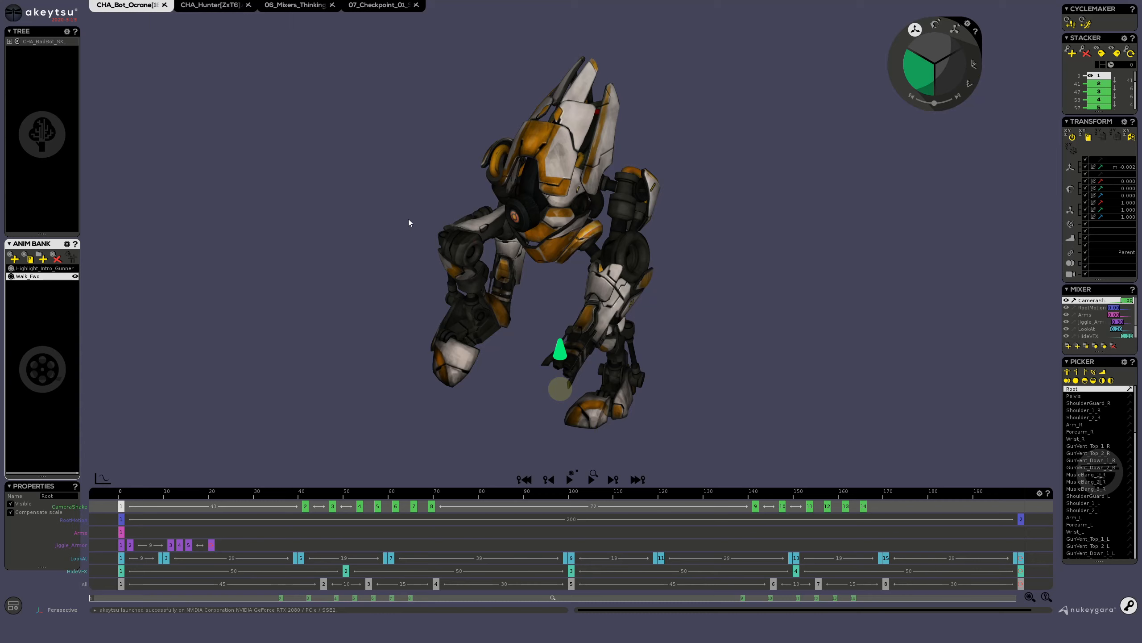
Step: Try rotating the left forearm downward on the All layer, and undo the rotation
{"action": "left_click", "coordinate": [628, 304]}
{"action": "middle_click_drag", "start_coordinate": [630, 304], "coordinate": [810, 217]}
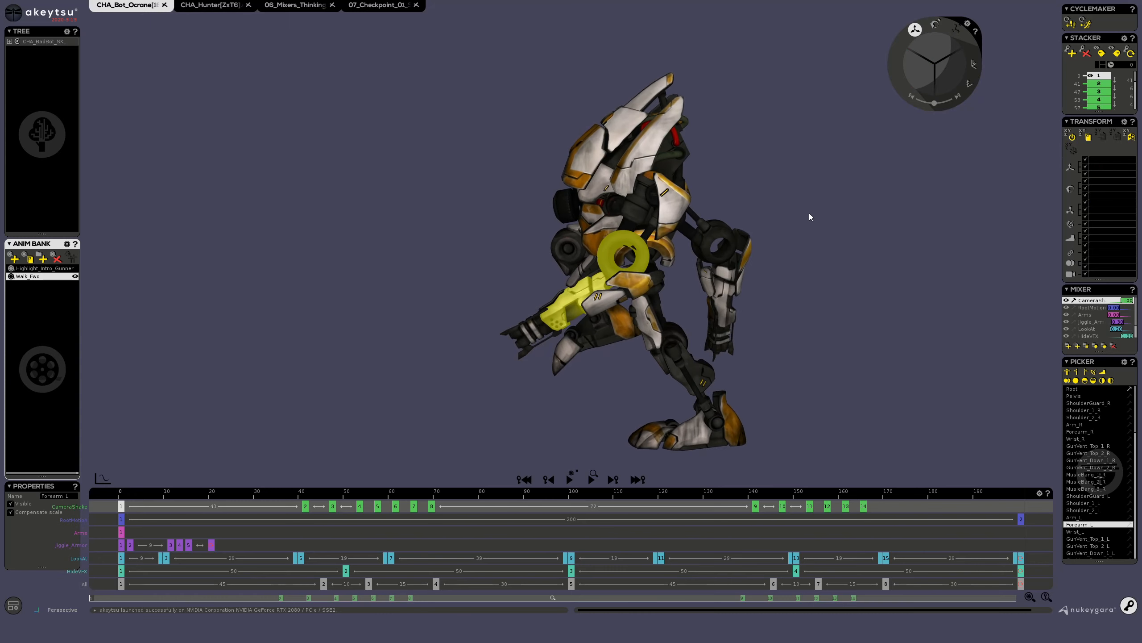
{"action": "left_click", "coordinate": [939, 24]}
{"action": "left_click", "coordinate": [82, 584]}
{"action": "left_click_drag", "start_coordinate": [667, 317], "coordinate": [407, 335]}
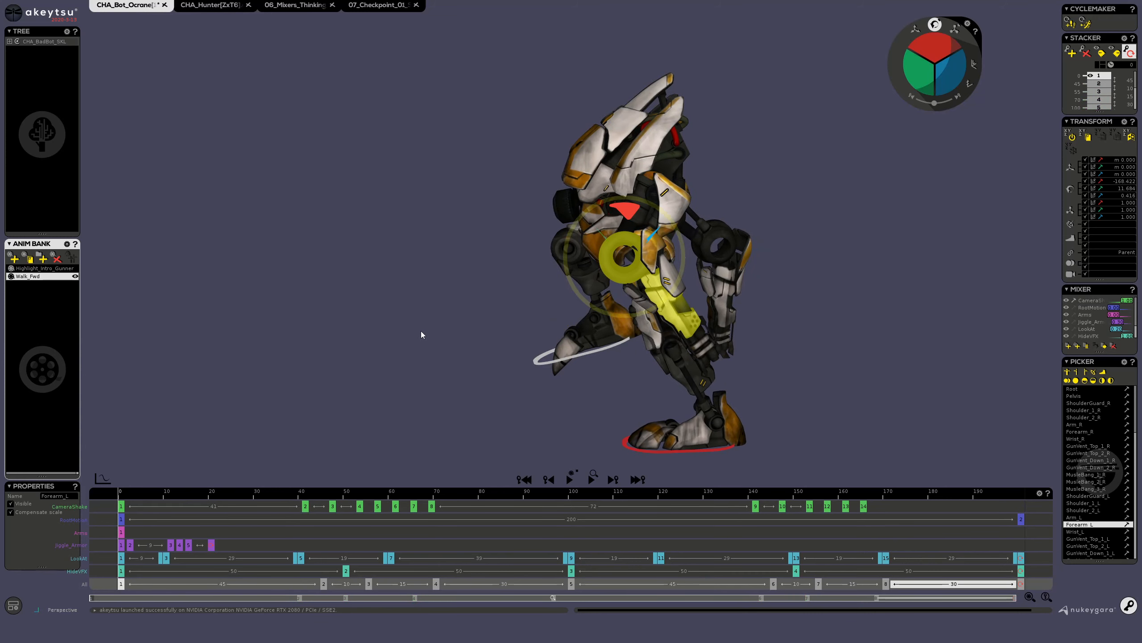
{"action": "key", "text": "ctrl+z"}
Step: Try moving the left forearm away from the robot's body, and undo the move
{"action": "key", "text": "w"}
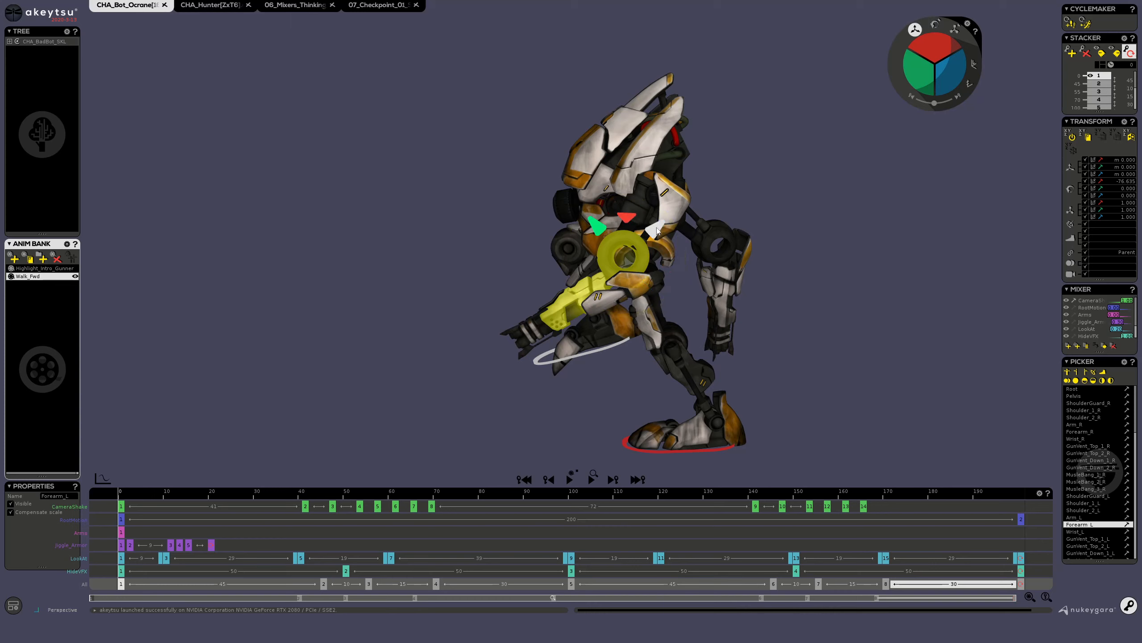
{"action": "left_click_drag", "start_coordinate": [656, 231], "coordinate": [371, 286]}
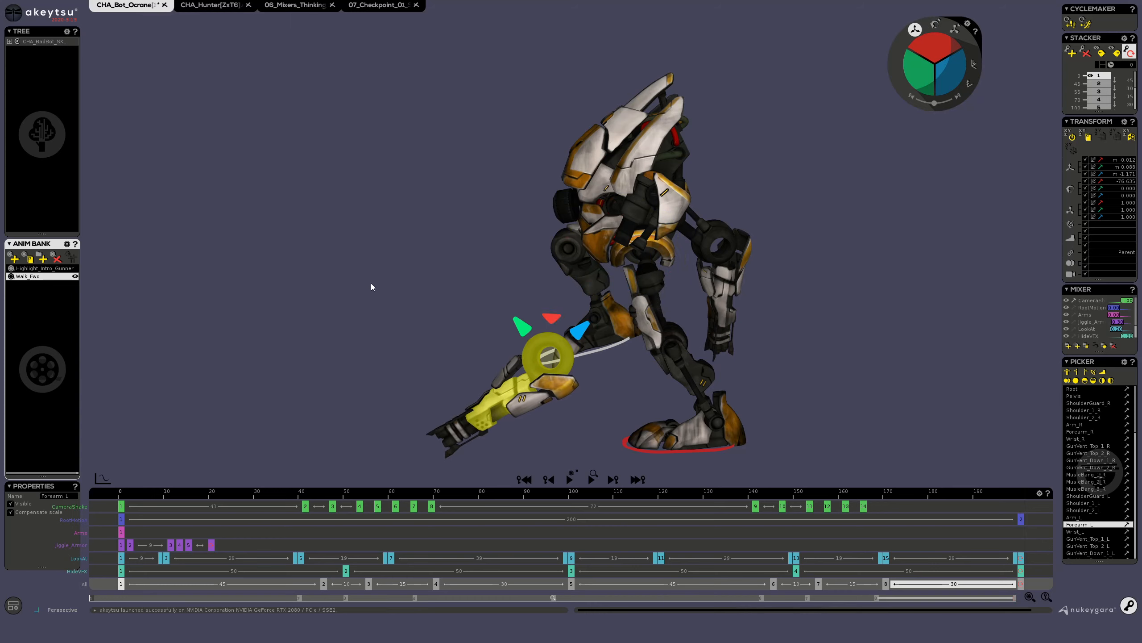
{"action": "key", "text": "ctrl+z"}
{"action": "middle_click_drag", "start_coordinate": [372, 287], "coordinate": [530, 285]}
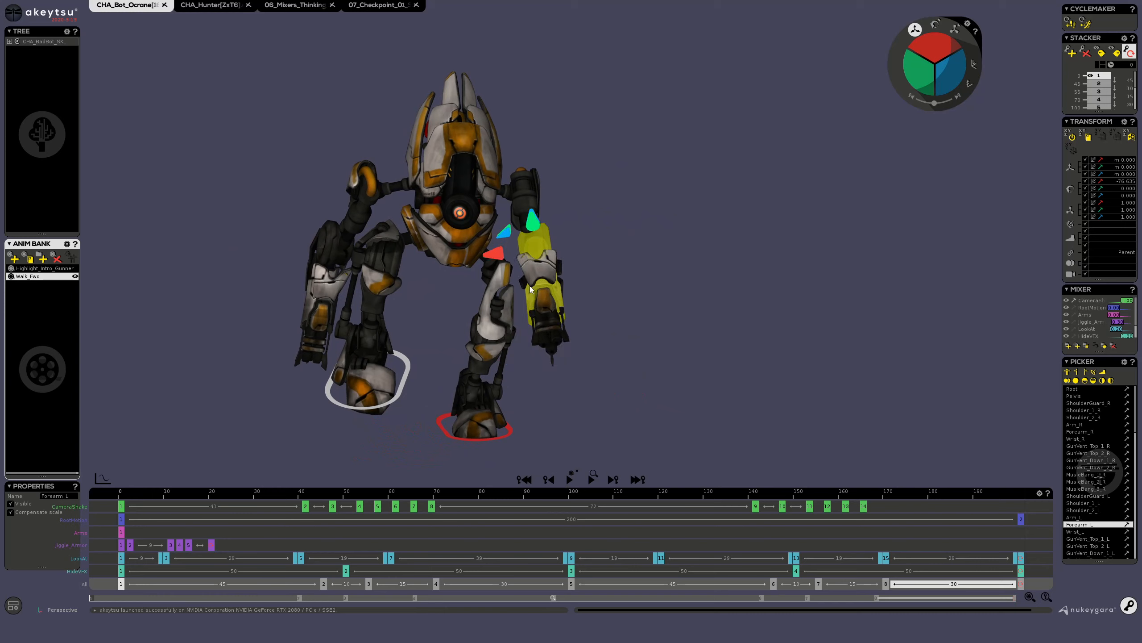
Step: Try scaling the left forearm, undo the change and return to the Move tool
{"action": "left_click", "coordinate": [955, 30]}
{"action": "left_click_drag", "start_coordinate": [583, 250], "coordinate": [580, 229]}
{"action": "middle_click_drag", "start_coordinate": [580, 228], "coordinate": [632, 295]}
{"action": "key", "text": "ctrl+z"}
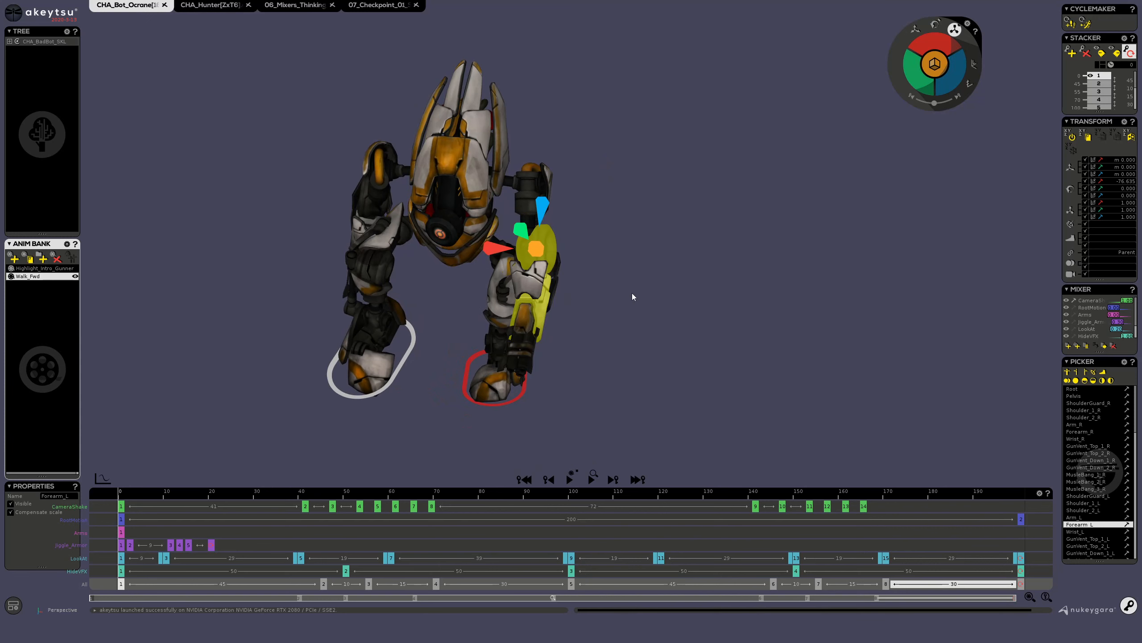
{"action": "key", "text": "w"}
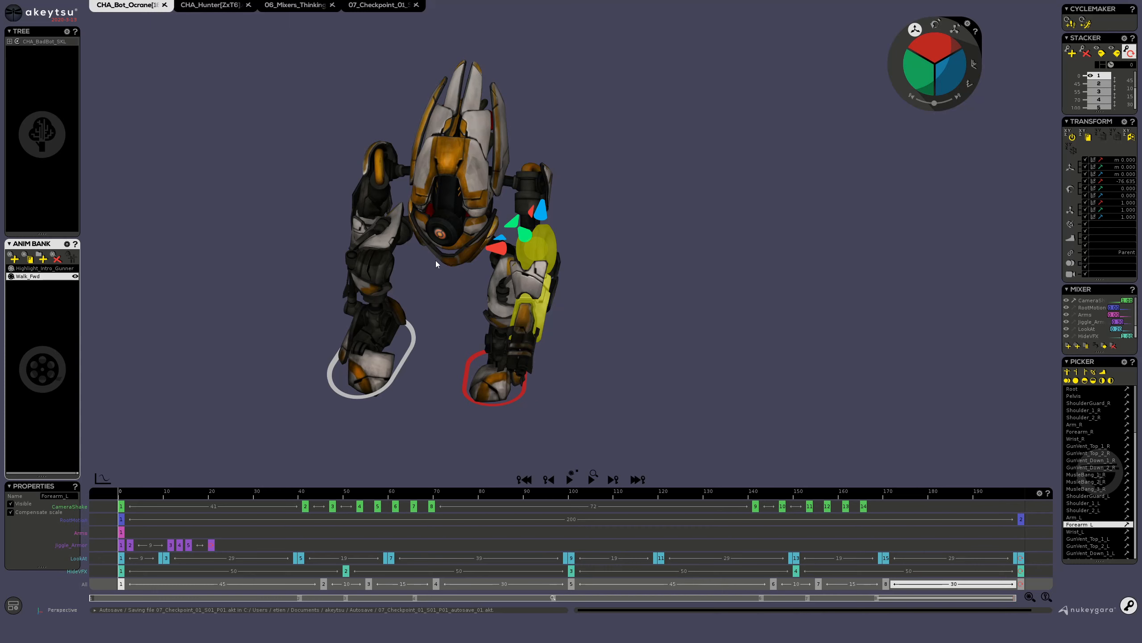
Step: Play the Walk_Fwd animation from a side view of the robot and stop it
{"action": "middle_click_drag", "start_coordinate": [662, 276], "coordinate": [726, 253]}
{"action": "key", "text": "space"}
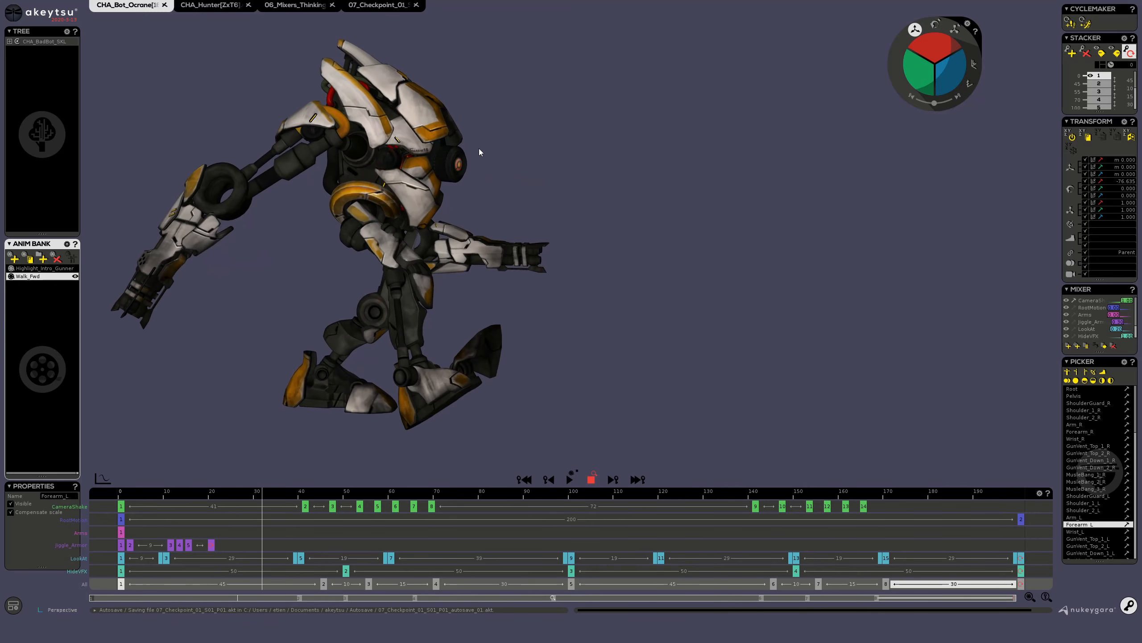
{"action": "key", "text": "space"}
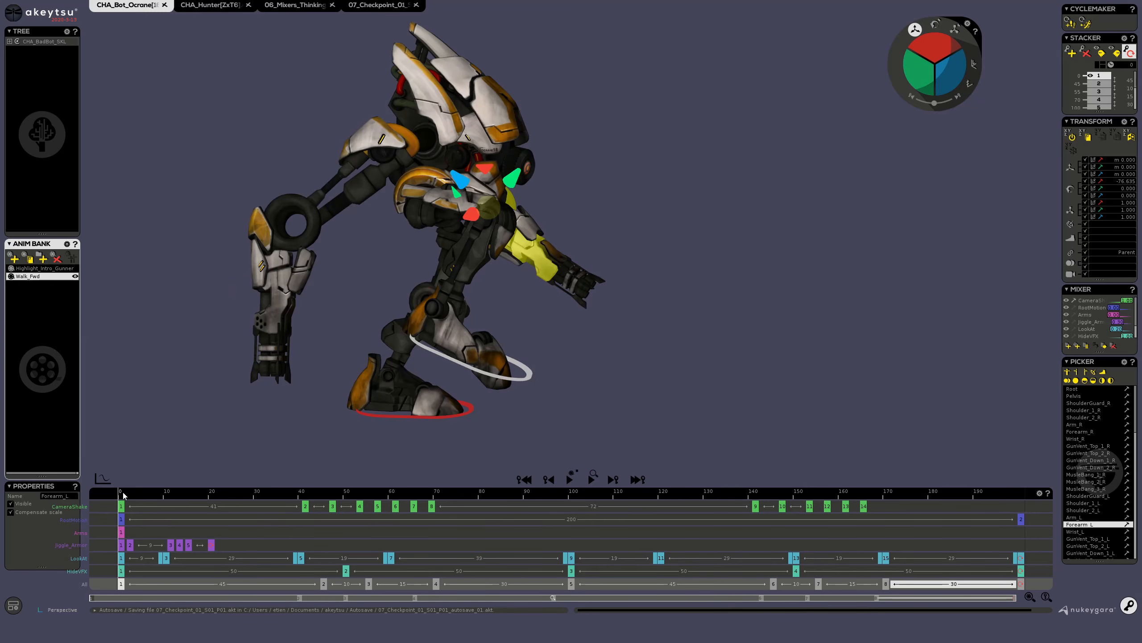
Step: Scrub the walk to frames 21 and 58, selecting GunVent_Down_1_R and MusleBang_3_R to examine how the right forearm parts open
{"action": "left_click_drag", "start_coordinate": [123, 495], "coordinate": [213, 501]}
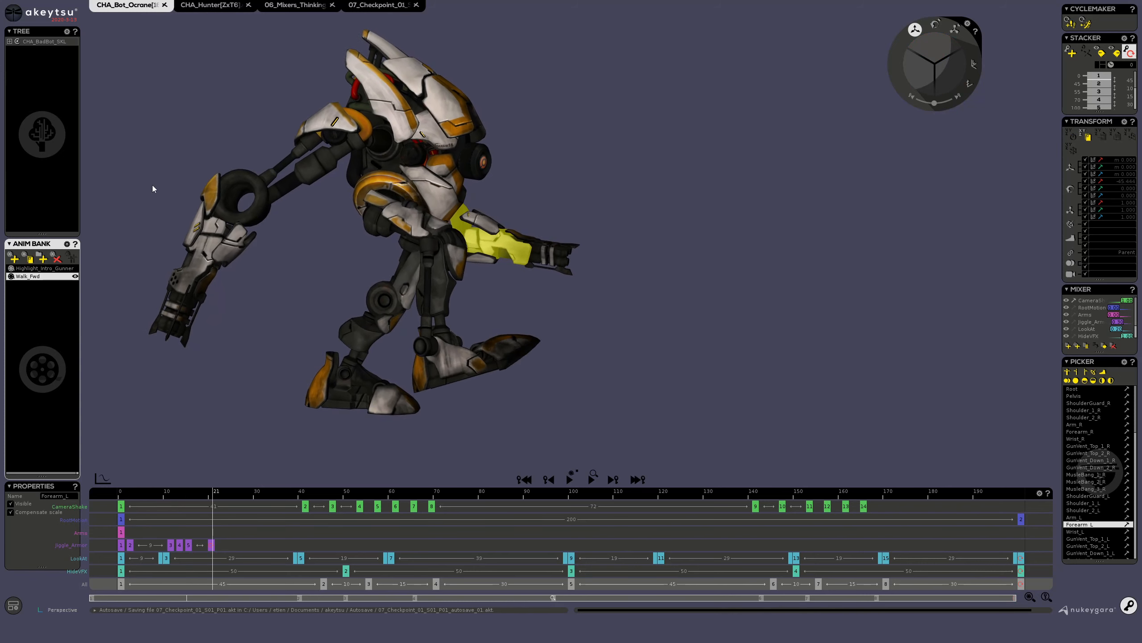
{"action": "left_click", "coordinate": [210, 203]}
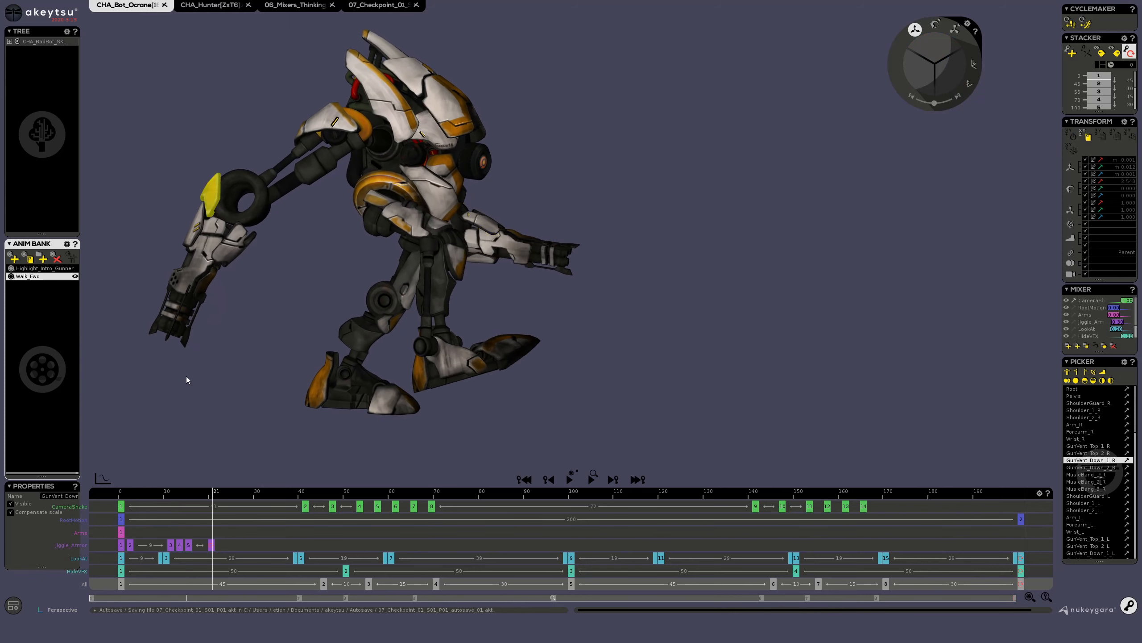
{"action": "left_click_drag", "start_coordinate": [214, 497], "coordinate": [379, 561]}
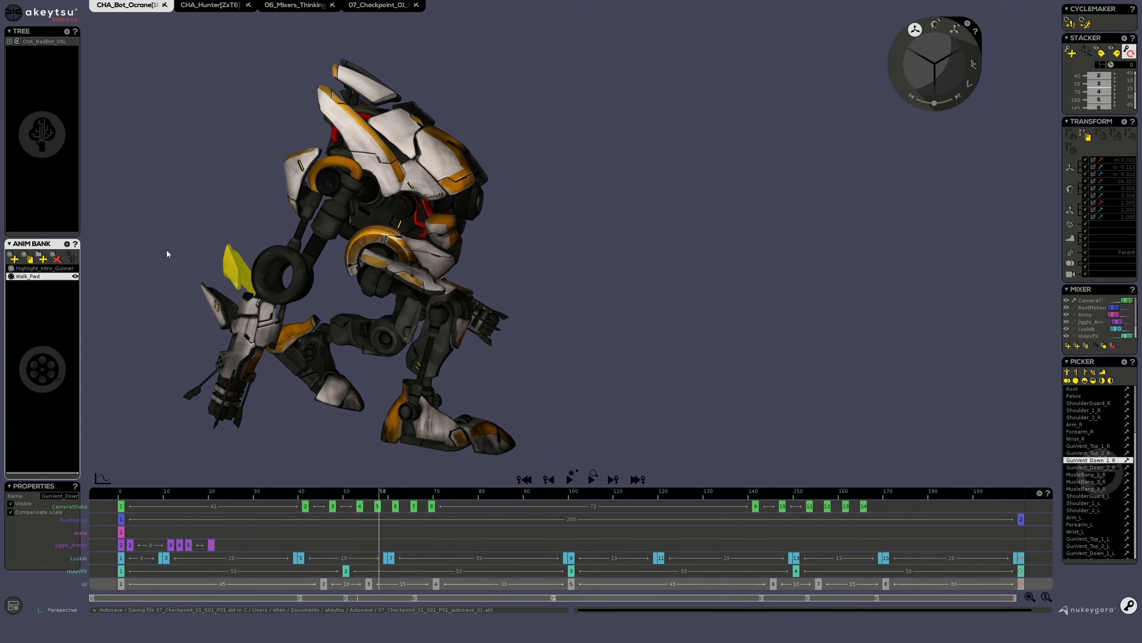
{"action": "left_click", "coordinate": [198, 392]}
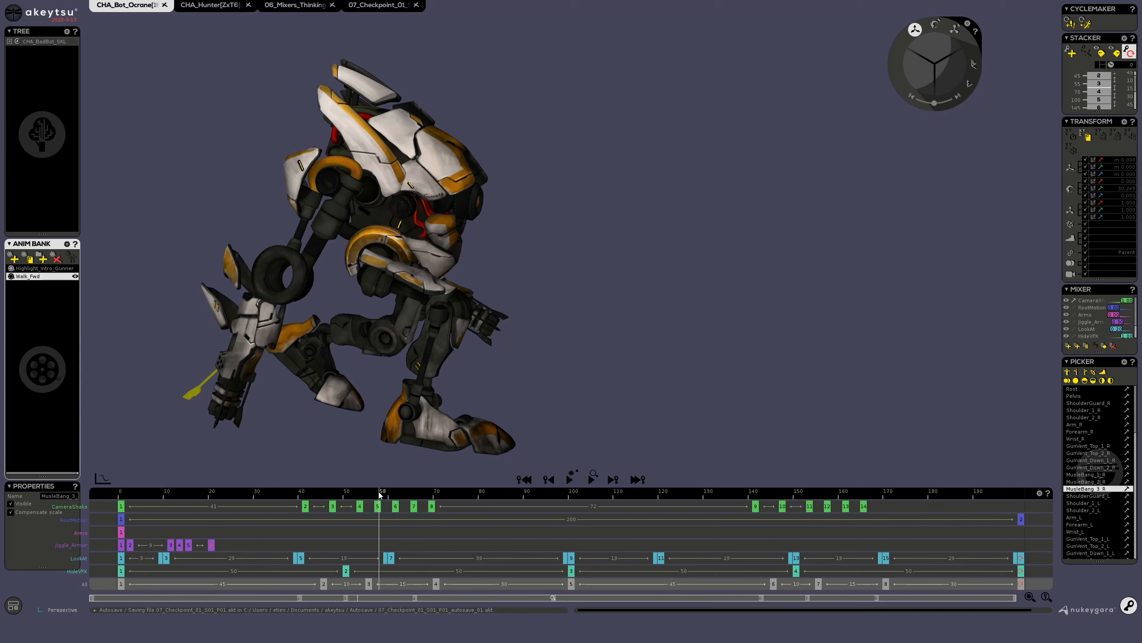
{"action": "left_click", "coordinate": [234, 265]}
{"action": "middle_click_drag", "start_coordinate": [119, 293], "coordinate": [242, 257]}
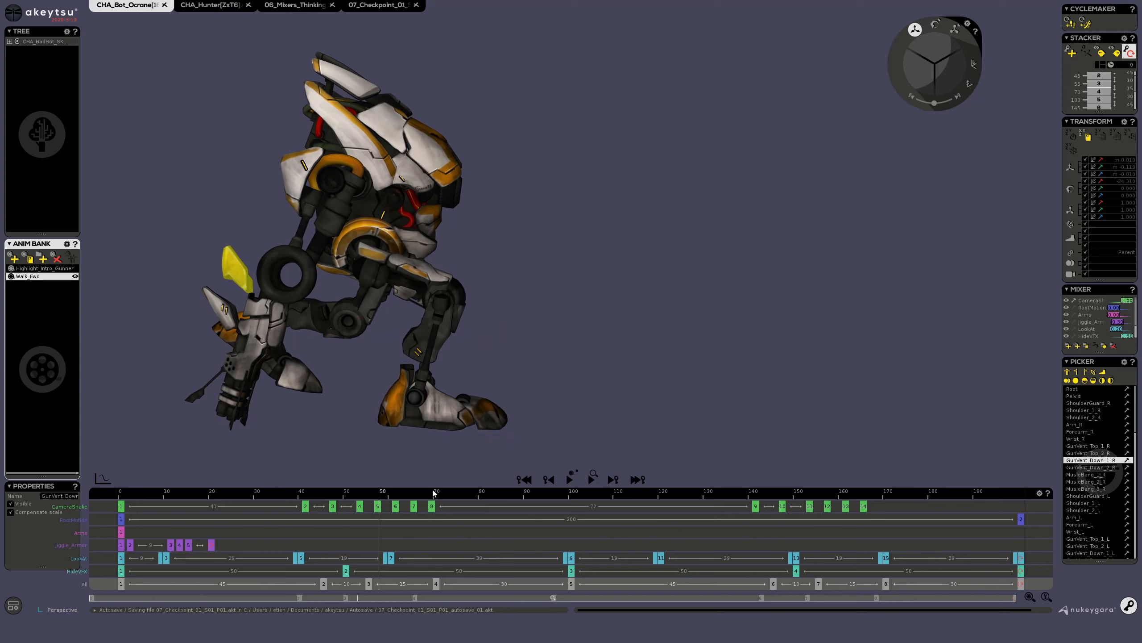
Step: Scrub the walk to frames 74 and 73 and examine the right arm's closed gun vents, finishing with Forearm_R selected
{"action": "left_click_drag", "start_coordinate": [378, 499], "coordinate": [452, 595]}
{"action": "left_click", "coordinate": [382, 323]}
{"action": "right_click_drag", "start_coordinate": [584, 314], "coordinate": [563, 306]}
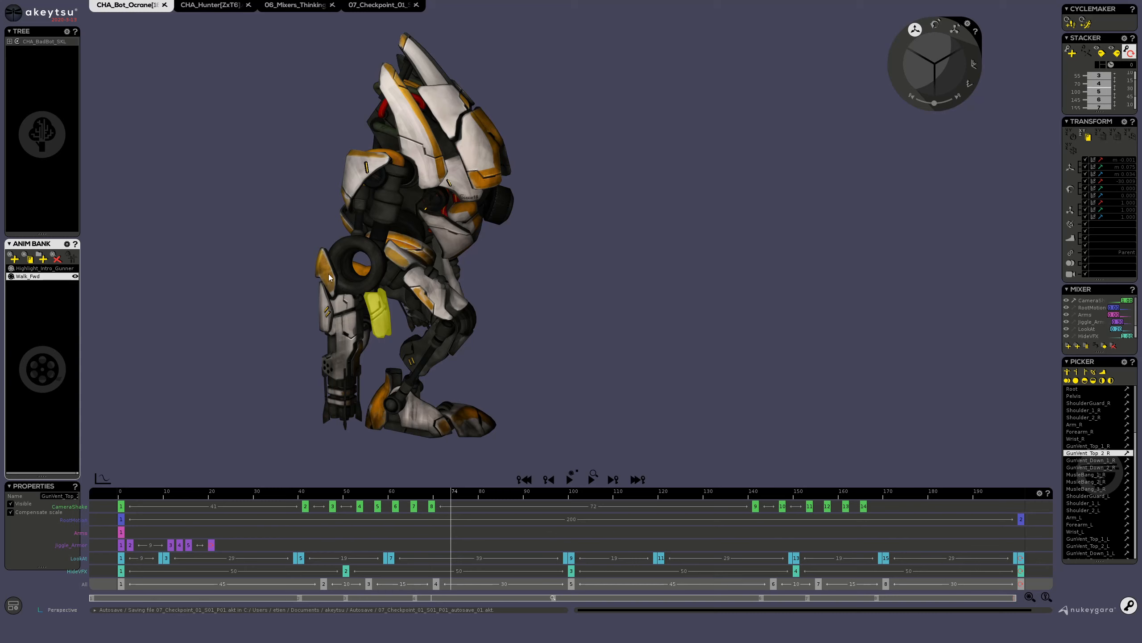
{"action": "left_click", "coordinate": [330, 294]}
{"action": "left_click", "coordinate": [328, 310]}
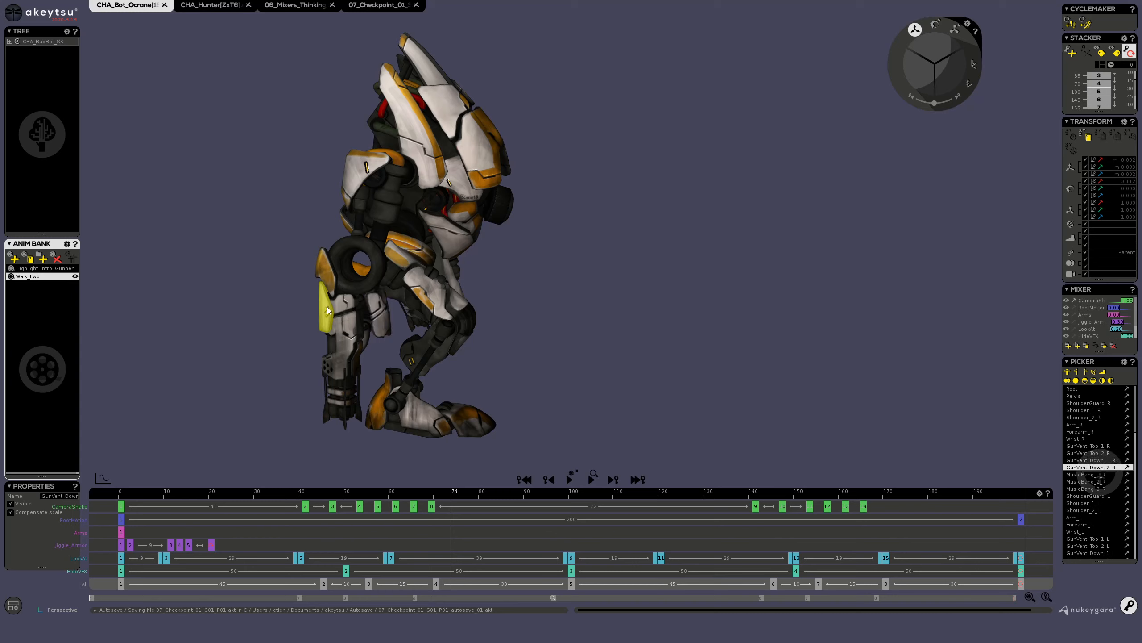
{"action": "middle_click_drag", "start_coordinate": [248, 334], "coordinate": [261, 322]}
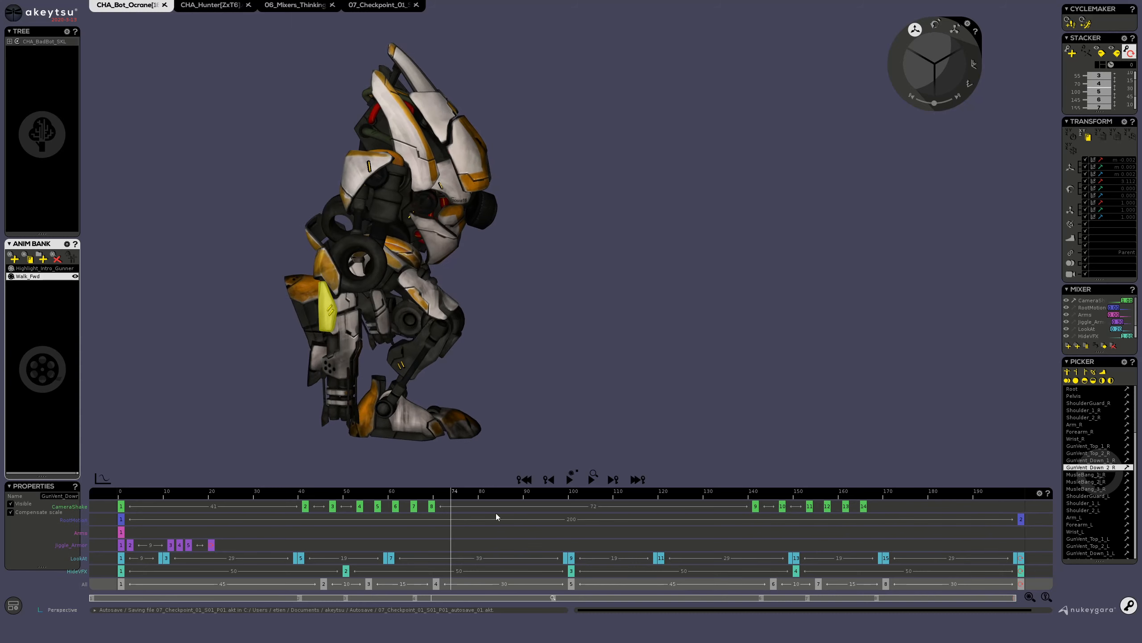
{"action": "mouse_move", "coordinate": [444, 504]}
{"action": "left_mouse_down"}
{"action": "mouse_move", "coordinate": [319, 492]}
{"action": "mouse_move", "coordinate": [449, 508]}
{"action": "left_mouse_up"}
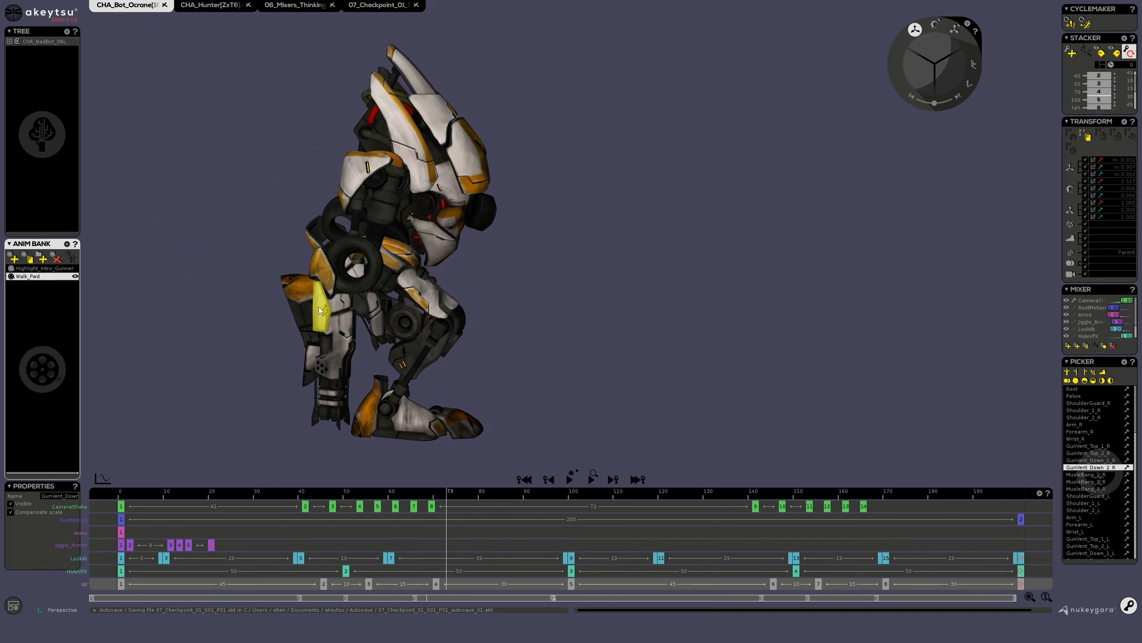
{"action": "left_click", "coordinate": [341, 291]}
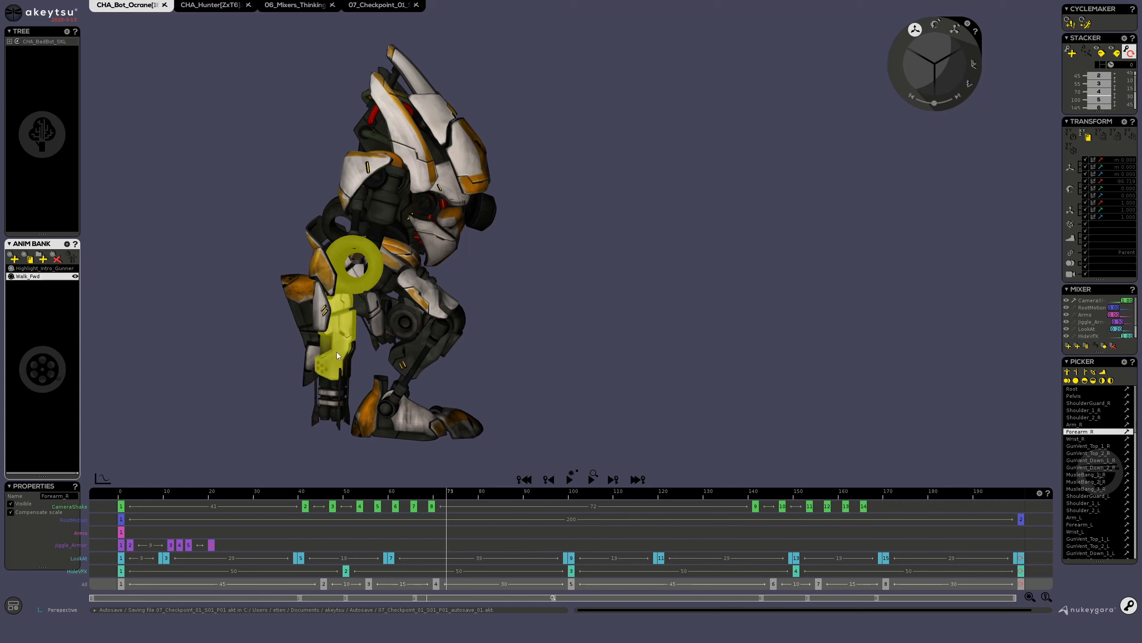
Step: Scrub the walk to frames 100 and 155 and back to 0, selecting GunVent_Top_2_R and Arm_R to examine the arm mechanics
{"action": "left_click_drag", "start_coordinate": [448, 489], "coordinate": [569, 490]}
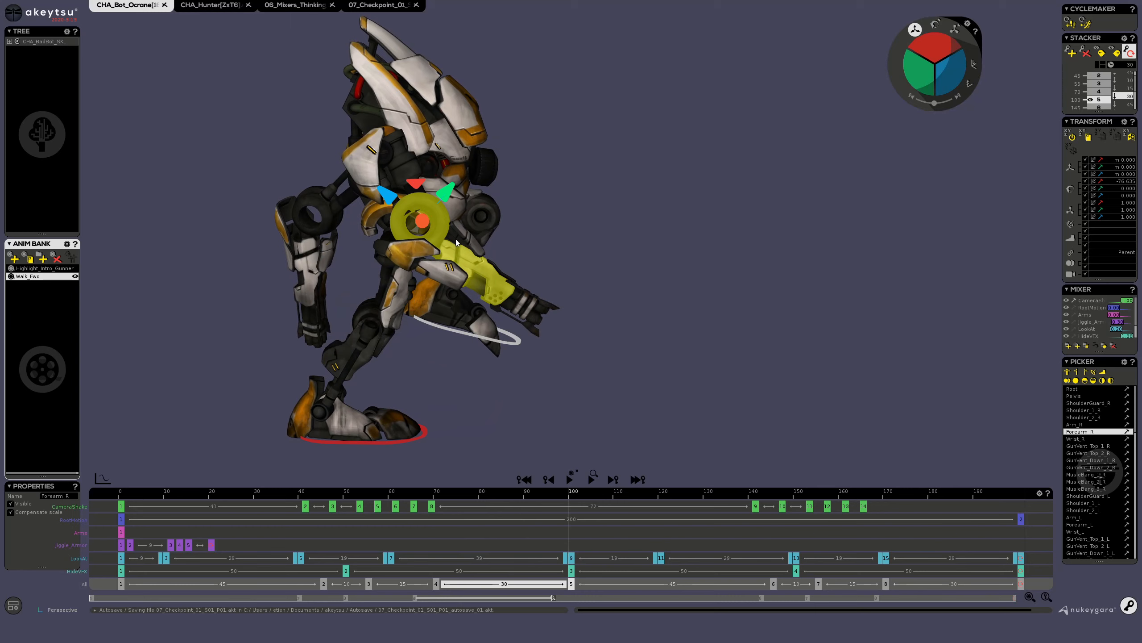
{"action": "left_click_drag", "start_coordinate": [571, 506], "coordinate": [816, 572]}
{"action": "left_click", "coordinate": [378, 281]}
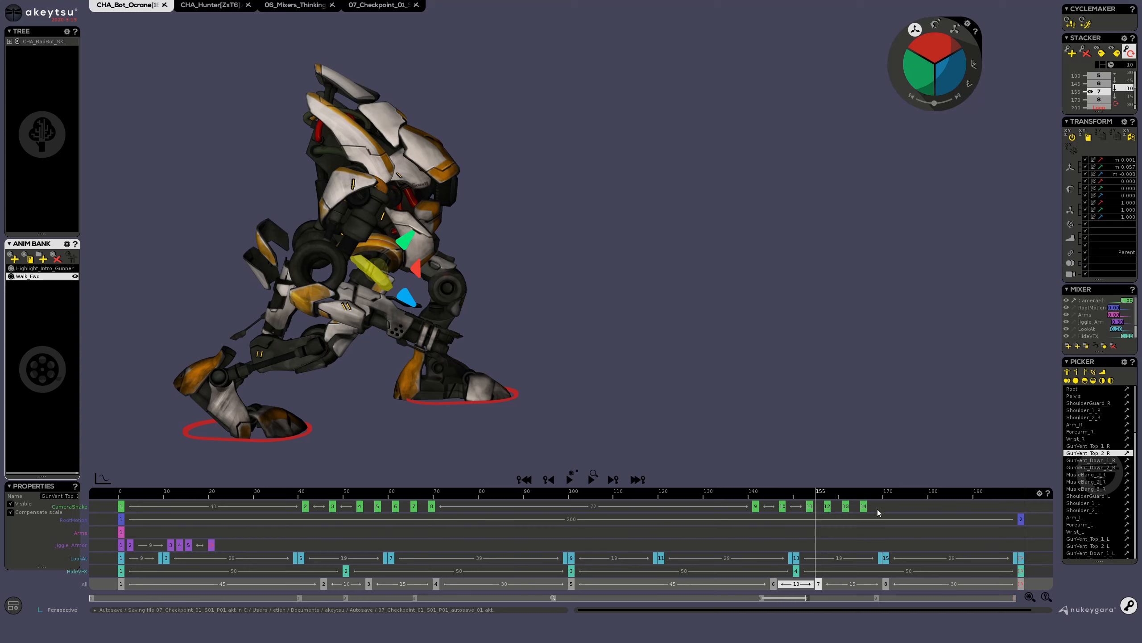
{"action": "left_click_drag", "start_coordinate": [821, 494], "coordinate": [111, 570]}
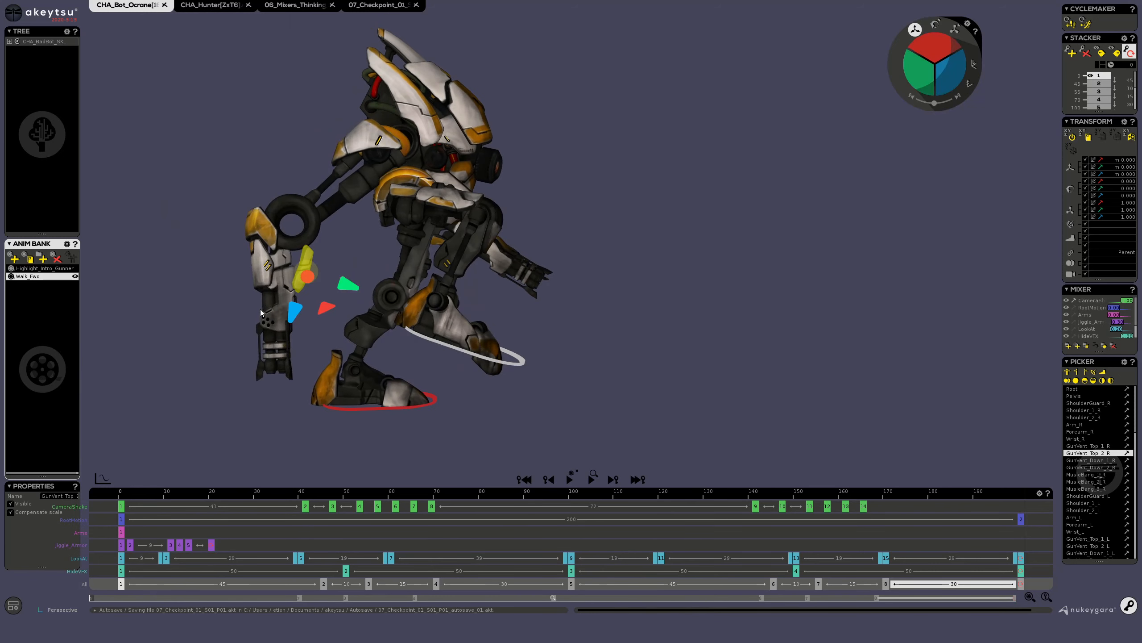
{"action": "left_click", "coordinate": [362, 182]}
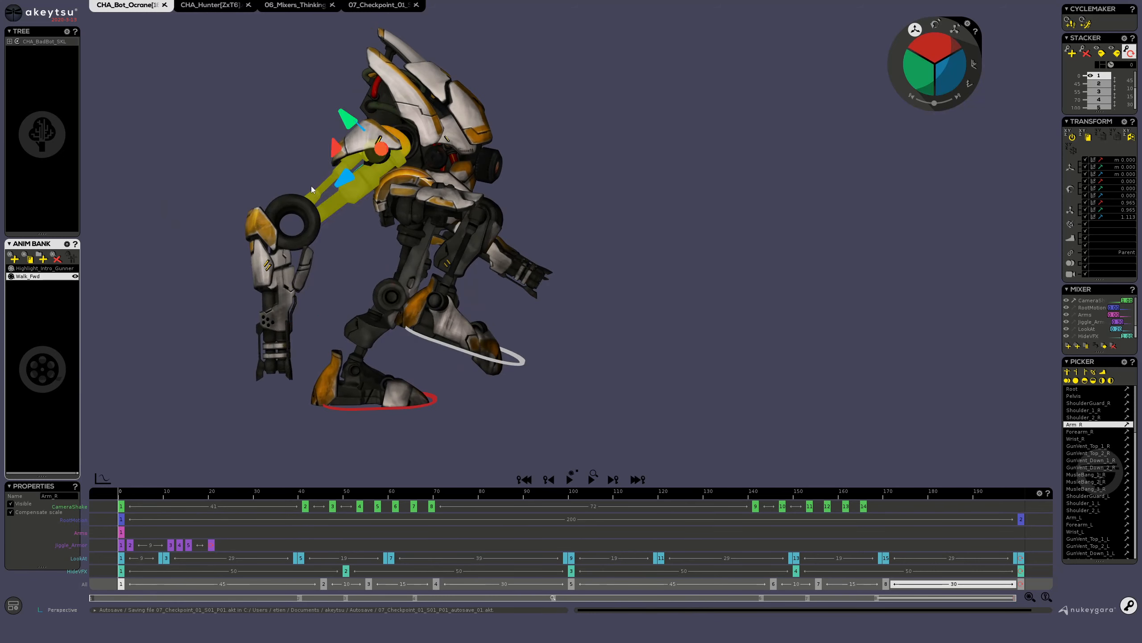
Step: Scrub the walk to frame 55 and select the front shield plate to examine the head plates
{"action": "left_click_drag", "start_coordinate": [128, 499], "coordinate": [119, 585]}
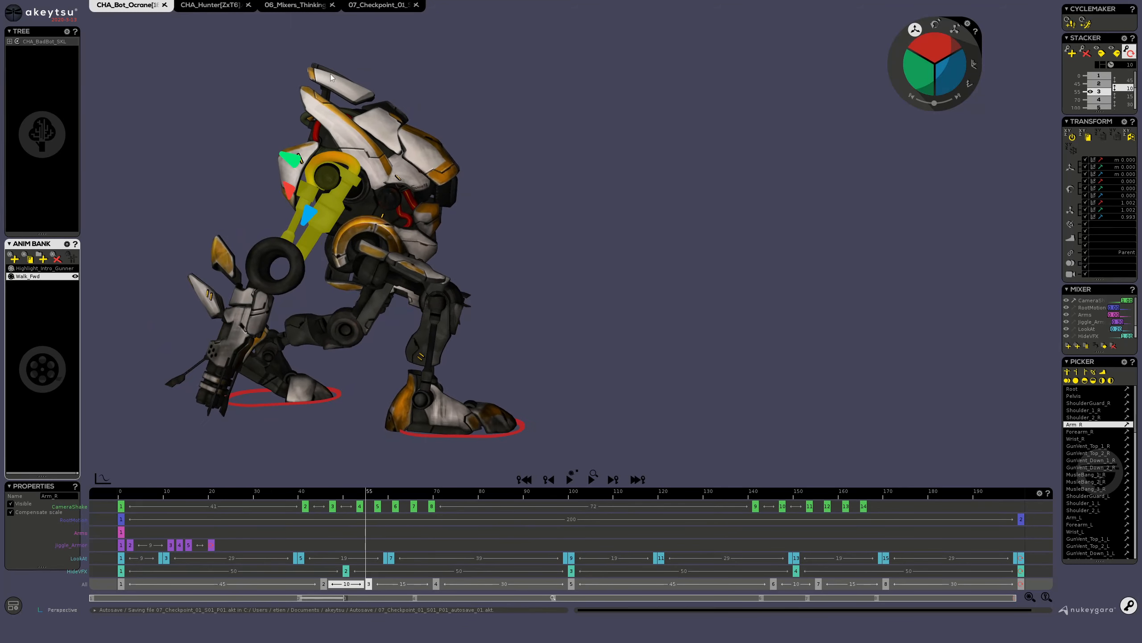
{"action": "left_click", "coordinate": [402, 126]}
{"action": "left_click_drag", "start_coordinate": [573, 197], "coordinate": [530, 180], "text": "alt"}
{"action": "left_click", "coordinate": [425, 154]}
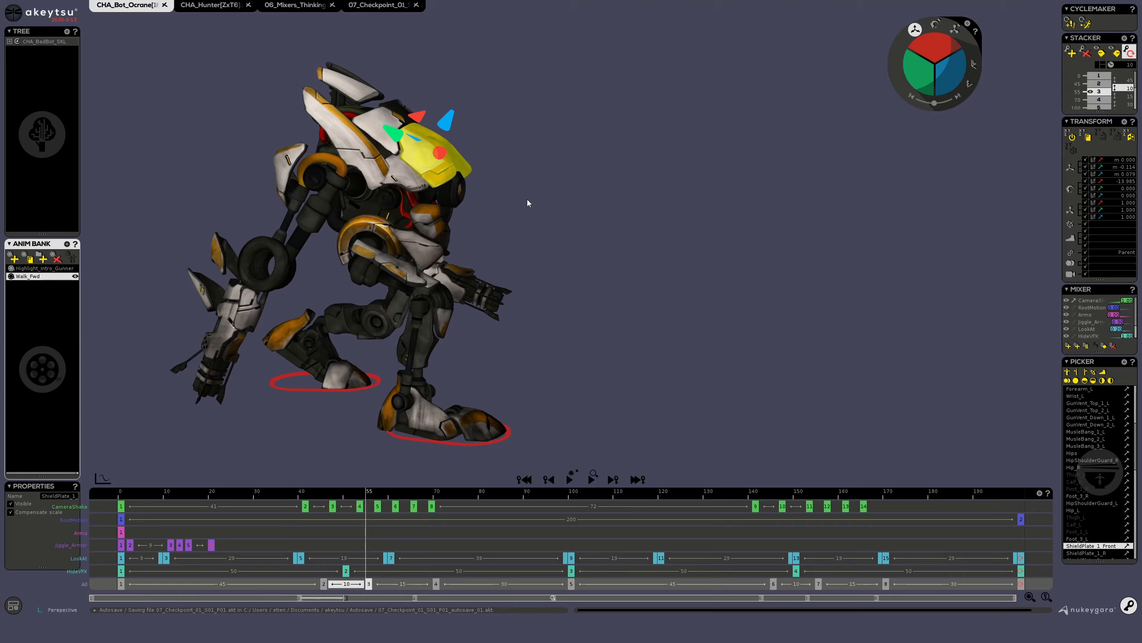
Step: Play the walk from the front, stop it, and scrub to frames 46 and 52 to examine the shield plates' motion
{"action": "left_click_drag", "start_coordinate": [528, 202], "coordinate": [626, 267], "text": "alt"}
{"action": "key", "text": "space"}
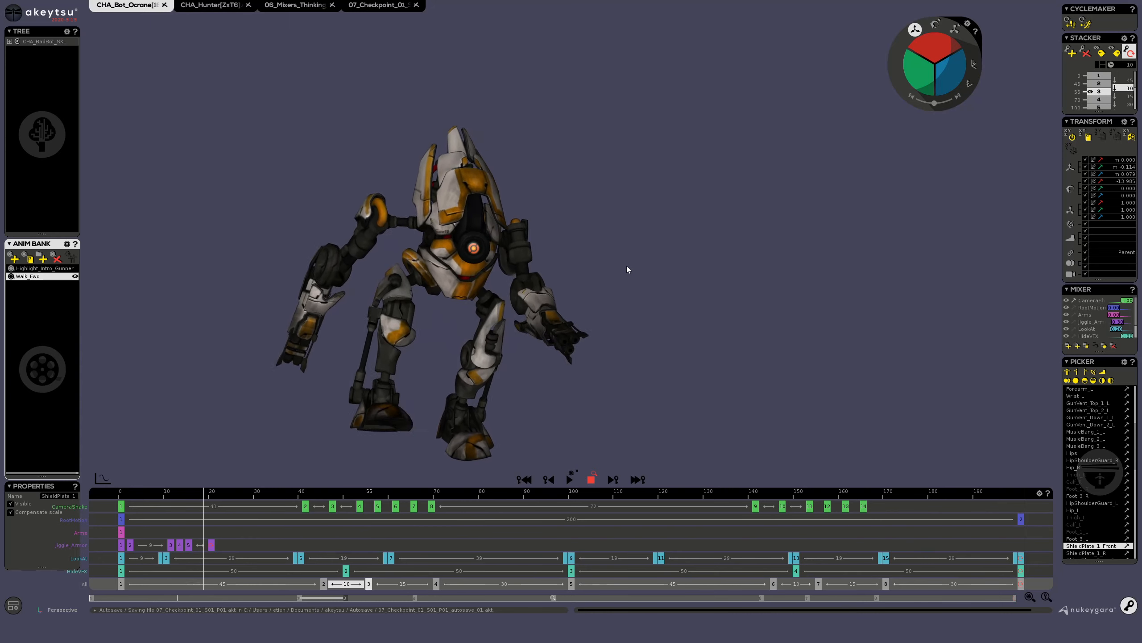
{"action": "key", "text": "space"}
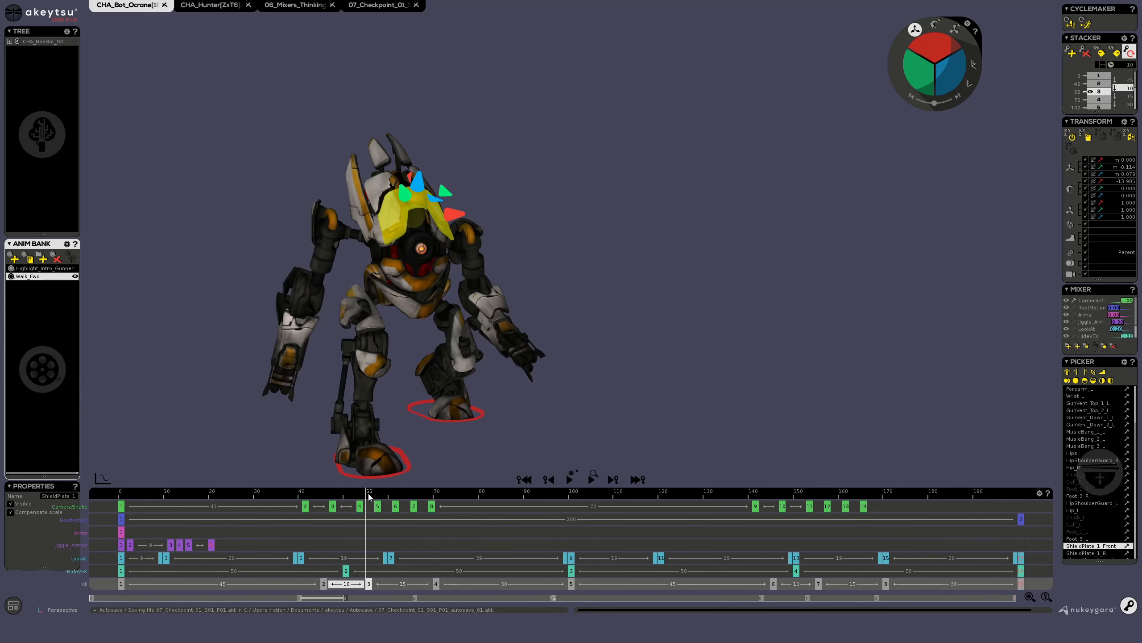
{"action": "left_click_drag", "start_coordinate": [368, 496], "coordinate": [327, 501]}
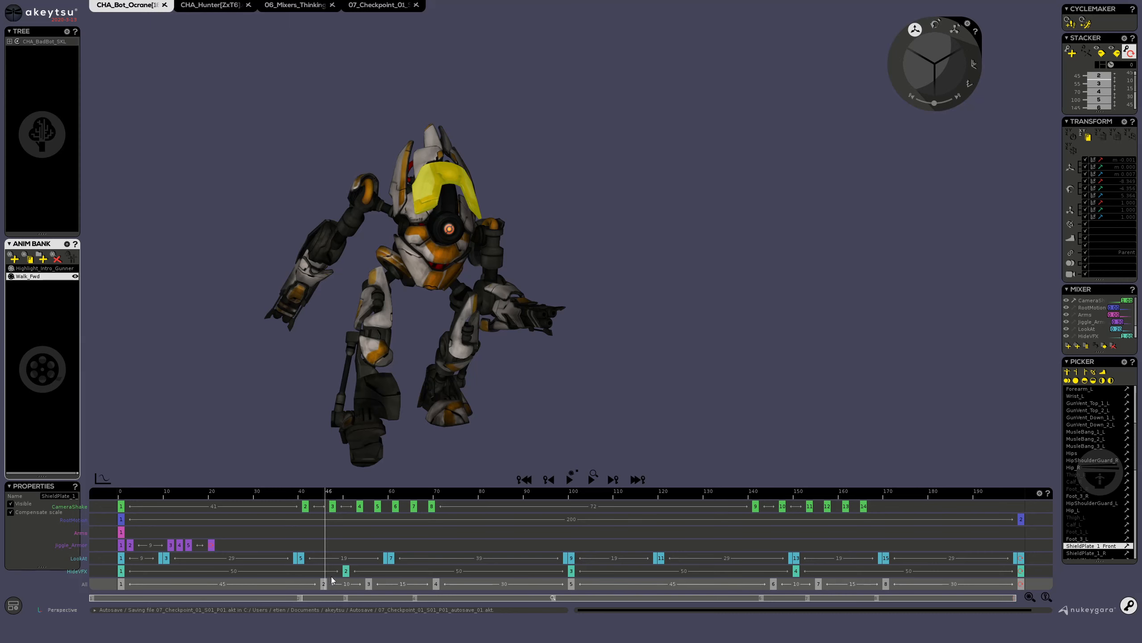
{"action": "left_click", "coordinate": [344, 590]}
{"action": "mouse_move", "coordinate": [344, 590]}
{"action": "left_mouse_down"}
{"action": "mouse_move", "coordinate": [367, 586]}
{"action": "mouse_move", "coordinate": [319, 584]}
{"action": "mouse_move", "coordinate": [367, 584]}
{"action": "mouse_move", "coordinate": [353, 584]}
{"action": "left_mouse_up"}
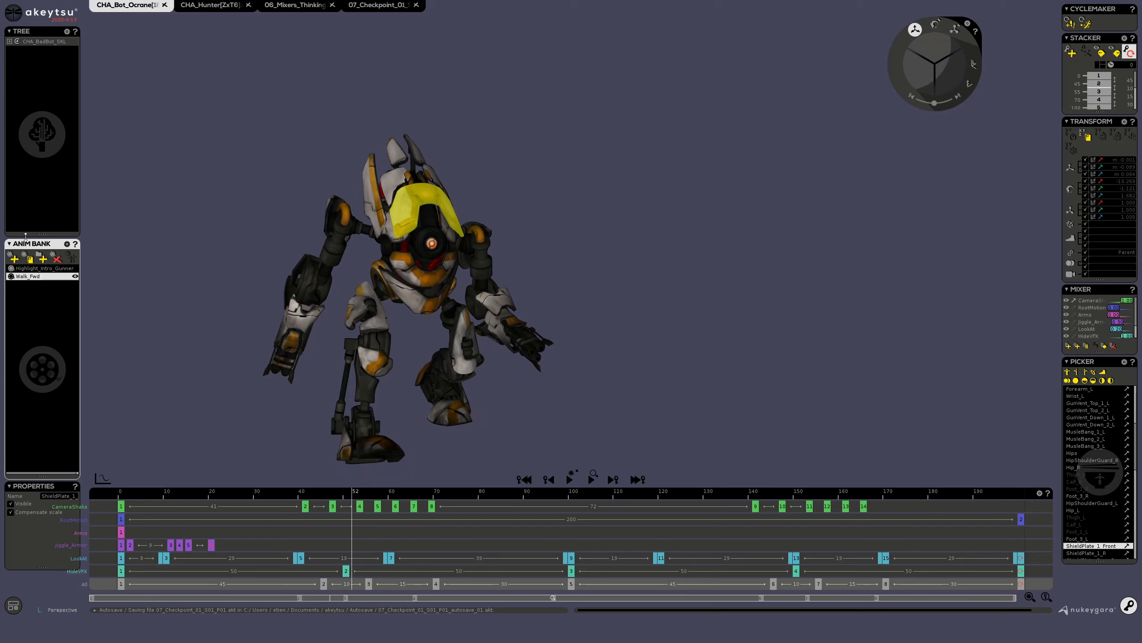
Step: Switch to the Highlight_Intro_Gunner animation, play it and stop playback
{"action": "left_click", "coordinate": [45, 269]}
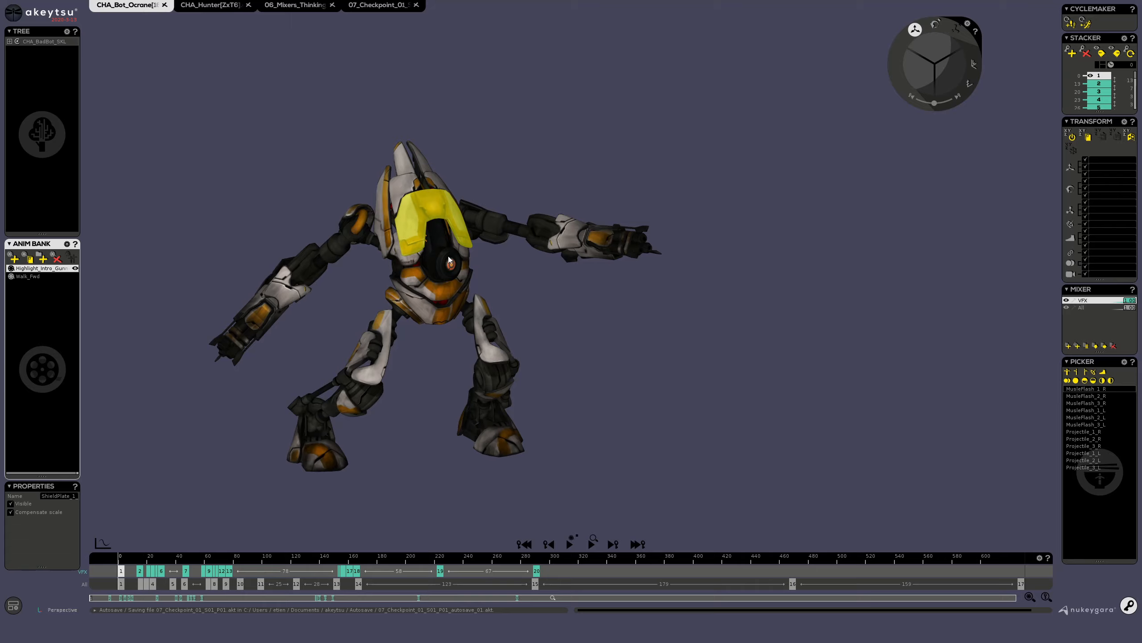
{"action": "key", "text": "space"}
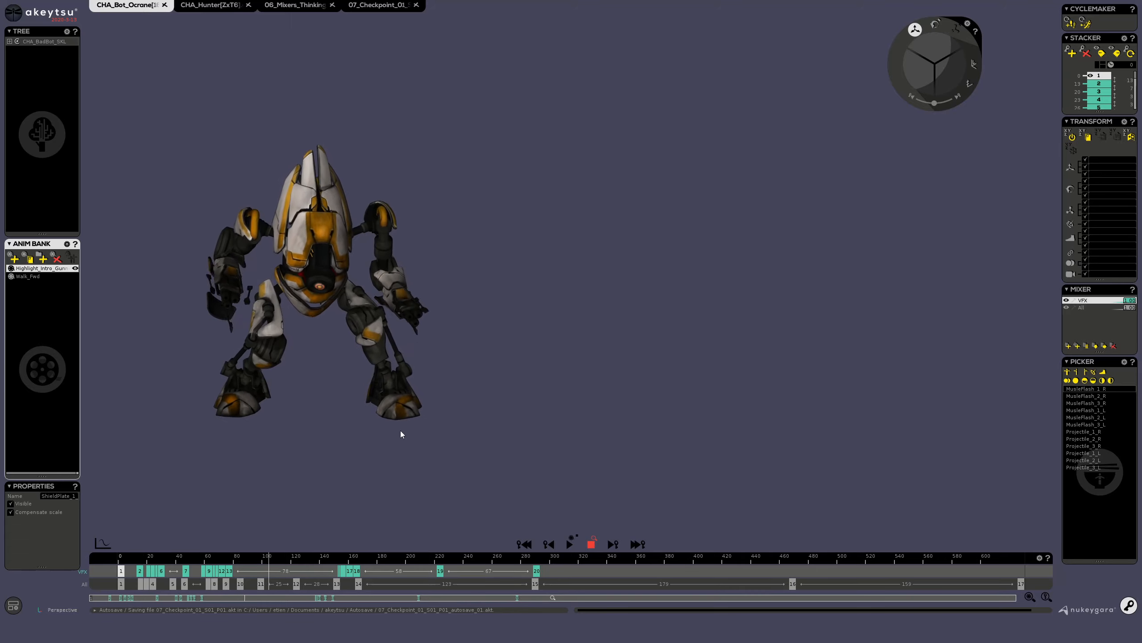
{"action": "key", "text": "space"}
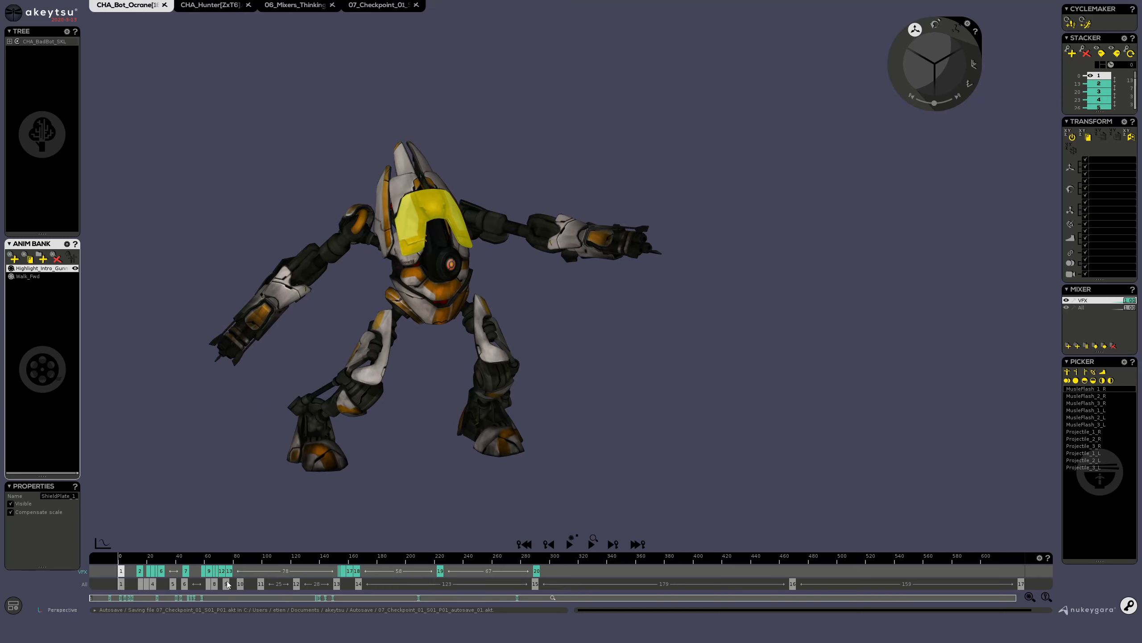
Step: Scrub the intro animation to frames 21 and 51 and back to 0, examining the muzzle flash and firing pose from several angles
{"action": "left_click_drag", "start_coordinate": [122, 560], "coordinate": [151, 560]}
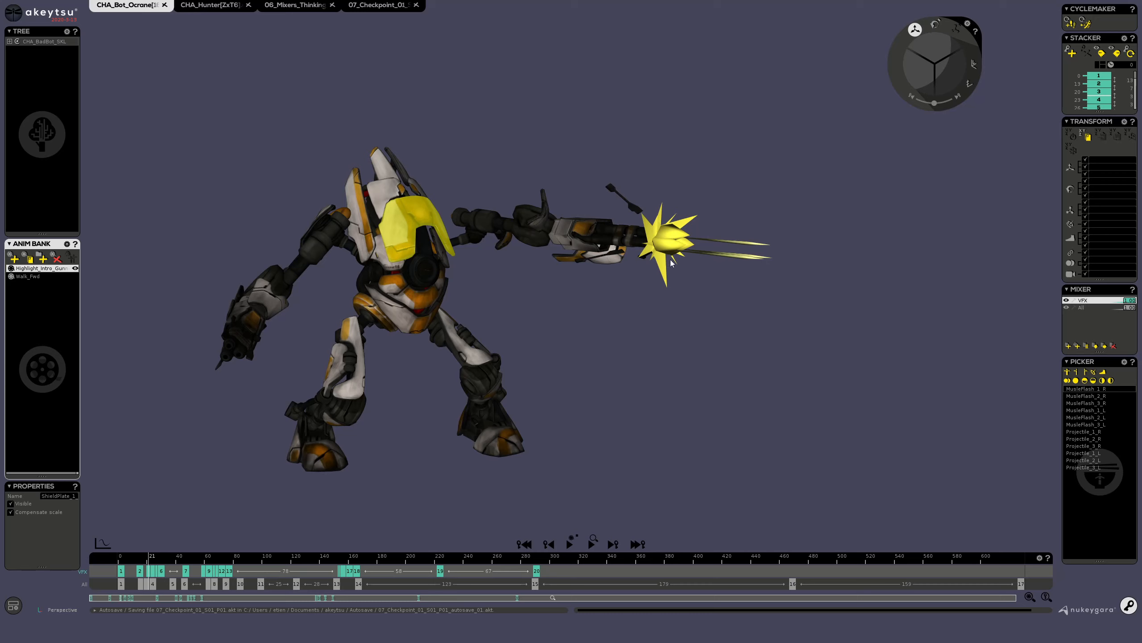
{"action": "left_click_drag", "start_coordinate": [100, 563], "coordinate": [194, 581]}
{"action": "middle_click_drag", "start_coordinate": [369, 495], "coordinate": [410, 299]}
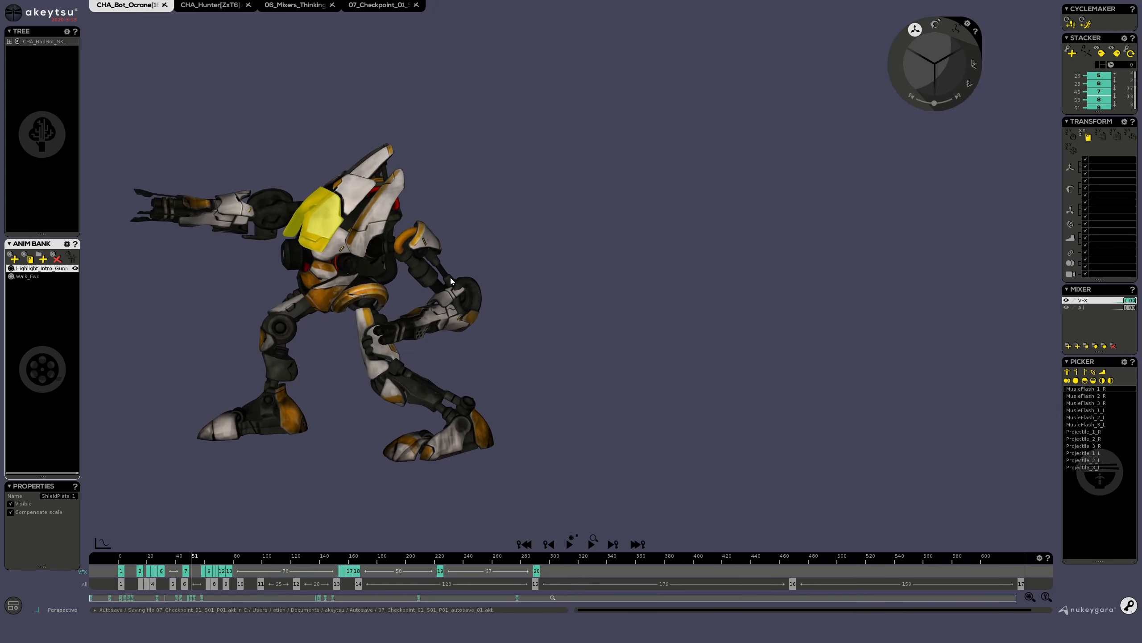
{"action": "left_click_drag", "start_coordinate": [187, 559], "coordinate": [116, 560]}
{"action": "left_click_drag", "start_coordinate": [369, 396], "coordinate": [566, 370], "text": "alt"}
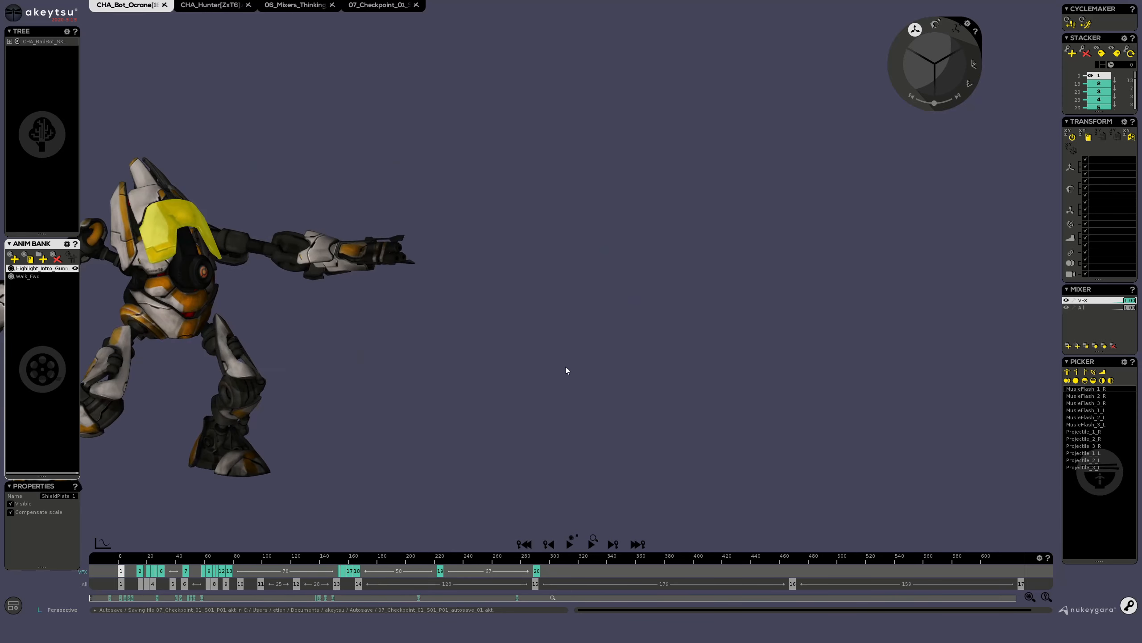
Step: Frame the whole robot from the front and clear the selected shield plate
{"action": "middle_click_drag", "start_coordinate": [284, 365], "coordinate": [508, 352], "text": "alt"}
{"action": "left_click_drag", "start_coordinate": [509, 352], "coordinate": [607, 370], "text": "alt"}
{"action": "left_click", "coordinate": [506, 459]}
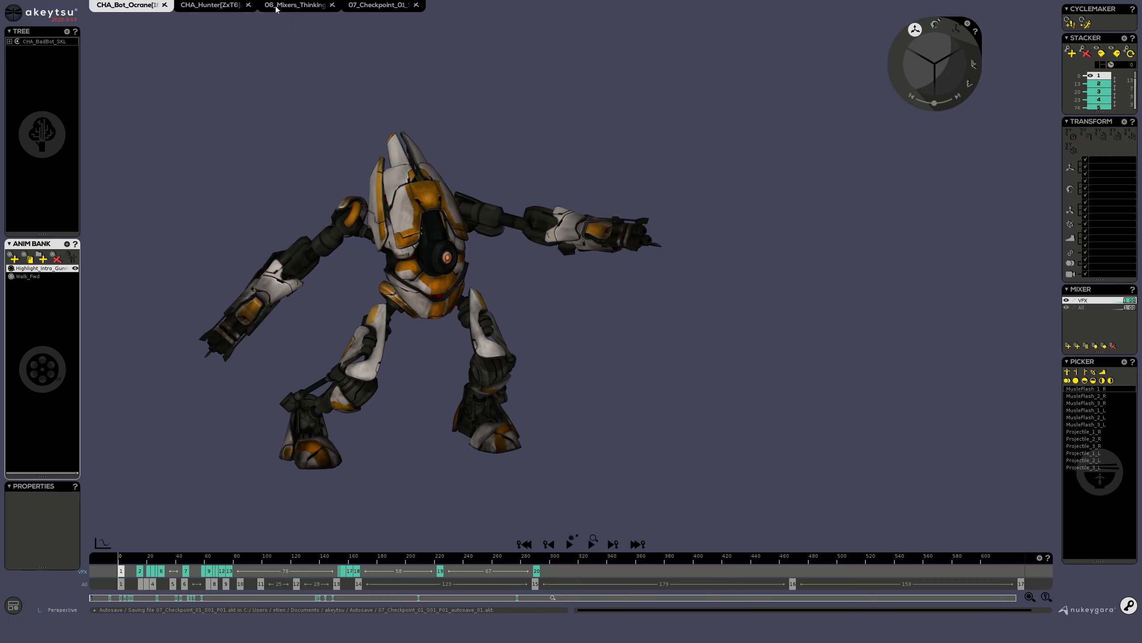
Step: Switch to the CHA_Hunter scene, play its Idle animation from another angle and stop playback
{"action": "left_click", "coordinate": [230, 9]}
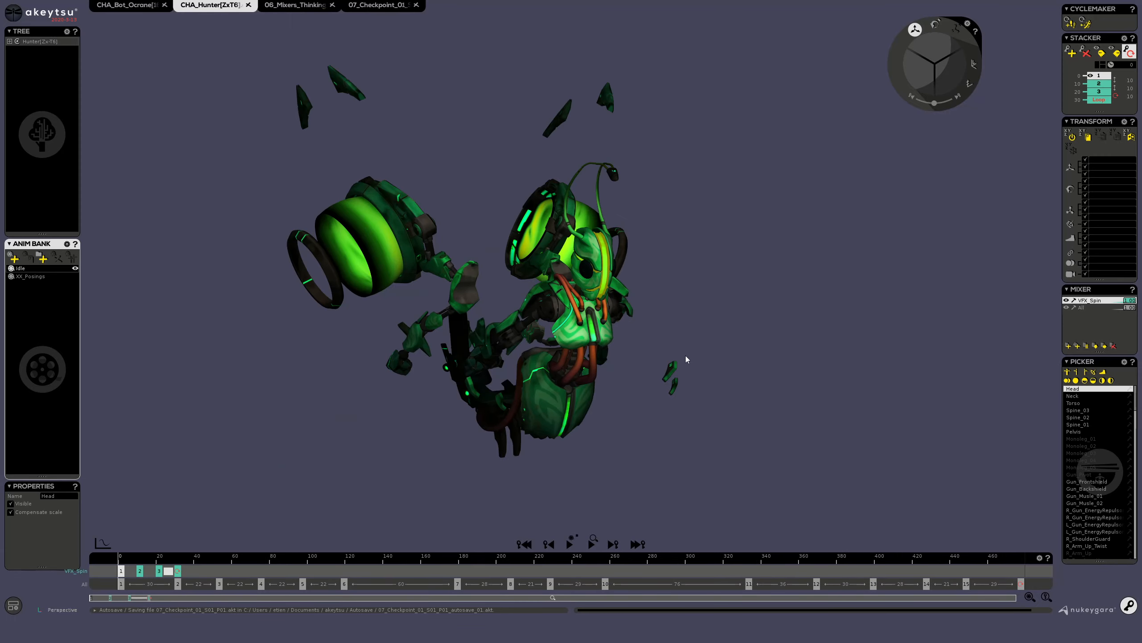
{"action": "left_click_drag", "start_coordinate": [685, 356], "coordinate": [280, 368], "text": "alt"}
{"action": "scroll", "coordinate": [284, 369], "scroll_direction": "down", "scroll_amount": 3}
{"action": "key", "text": "space"}
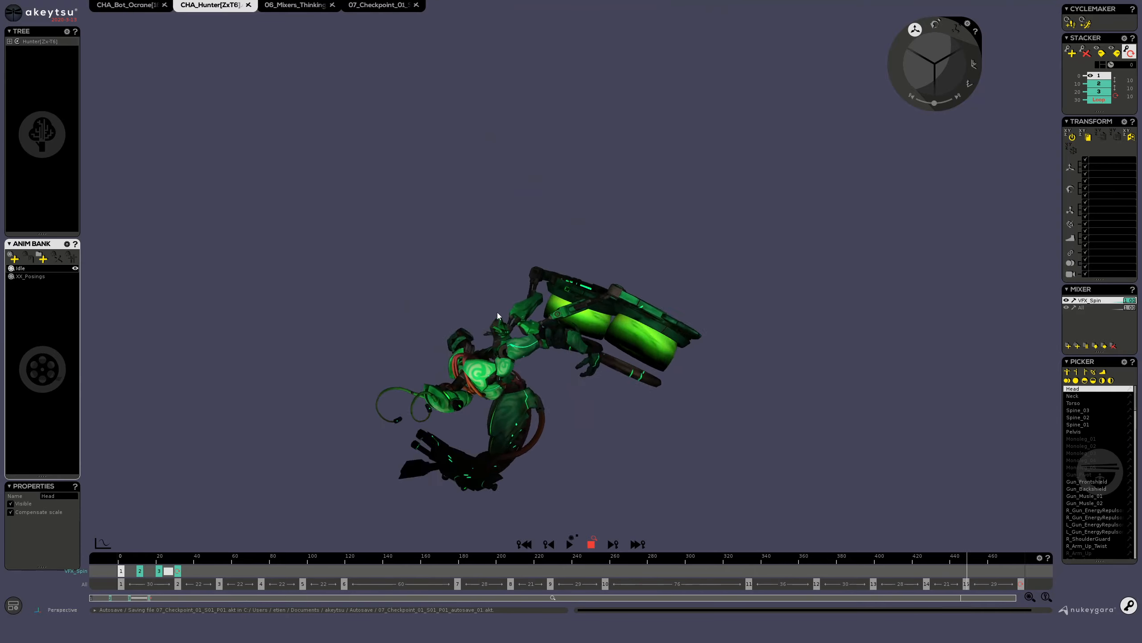
{"action": "left_click", "coordinate": [590, 544]}
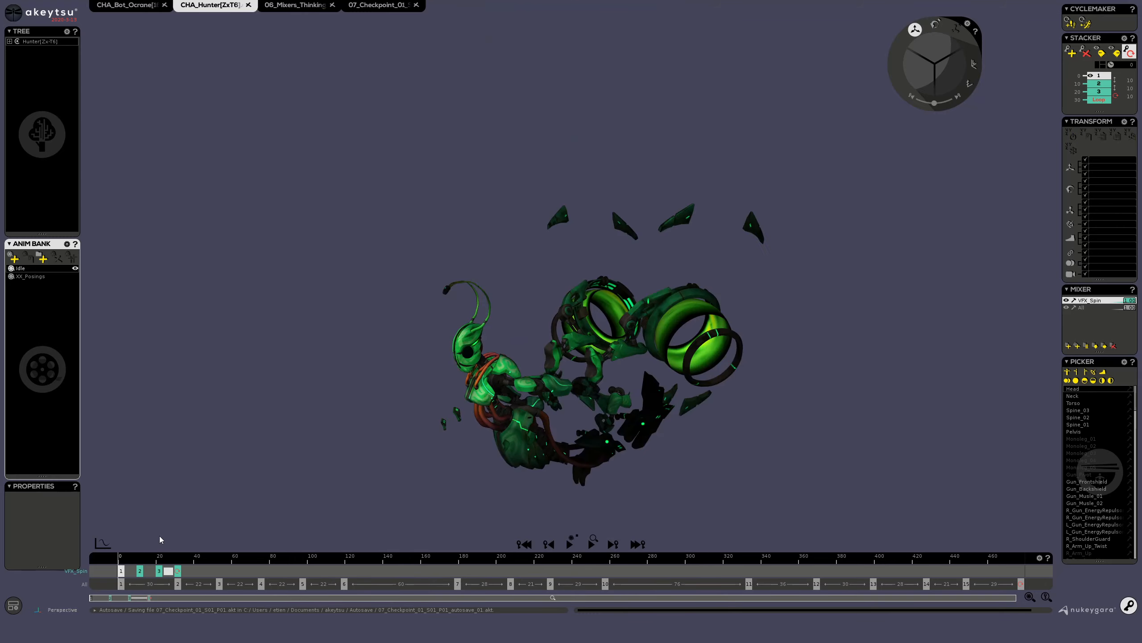
Step: Return the Idle animation to frame 0 and select R_Arm_Low and R_Wing_Arm_Twist to examine the arm structure up close
{"action": "left_click_drag", "start_coordinate": [122, 556], "coordinate": [58, 542]}
{"action": "middle_click_drag", "start_coordinate": [395, 309], "coordinate": [455, 218]}
{"action": "scroll", "coordinate": [623, 254], "scroll_direction": "up", "scroll_amount": 5}
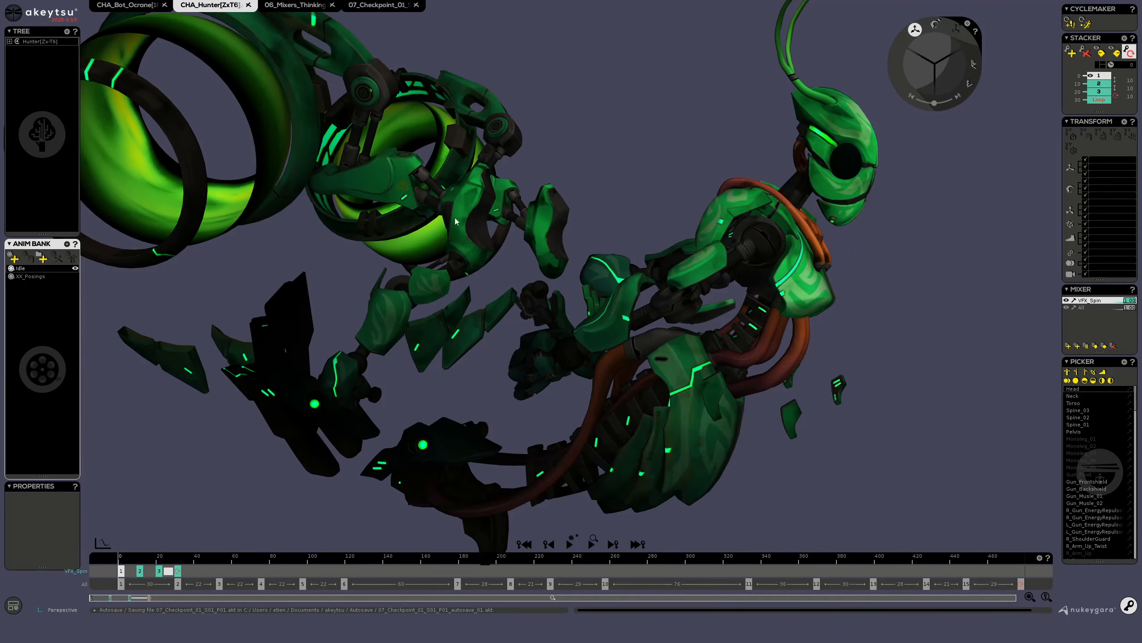
{"action": "left_click", "coordinate": [433, 290]}
{"action": "middle_click_drag", "start_coordinate": [535, 169], "coordinate": [747, 157]}
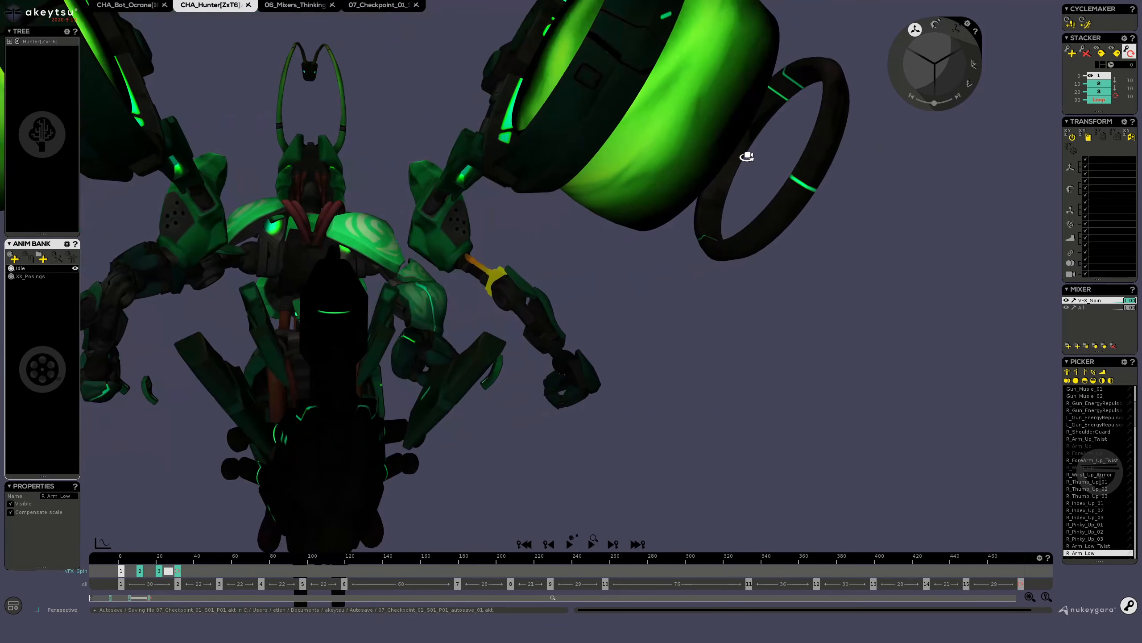
{"action": "left_click", "coordinate": [442, 207]}
{"action": "middle_click_drag", "start_coordinate": [537, 245], "coordinate": [806, 161]}
{"action": "middle_click_drag", "start_coordinate": [477, 427], "coordinate": [454, 435]}
Step: Scrub the Idle animation to frame 45 to examine the pose, return to frame 0 and play it
{"action": "left_click_drag", "start_coordinate": [125, 557], "coordinate": [204, 542]}
{"action": "scroll", "coordinate": [476, 266], "scroll_direction": "down", "scroll_amount": 3}
{"action": "middle_click_drag", "start_coordinate": [489, 270], "coordinate": [444, 447], "text": "alt"}
{"action": "scroll", "coordinate": [440, 308], "scroll_direction": "down", "scroll_amount": 1}
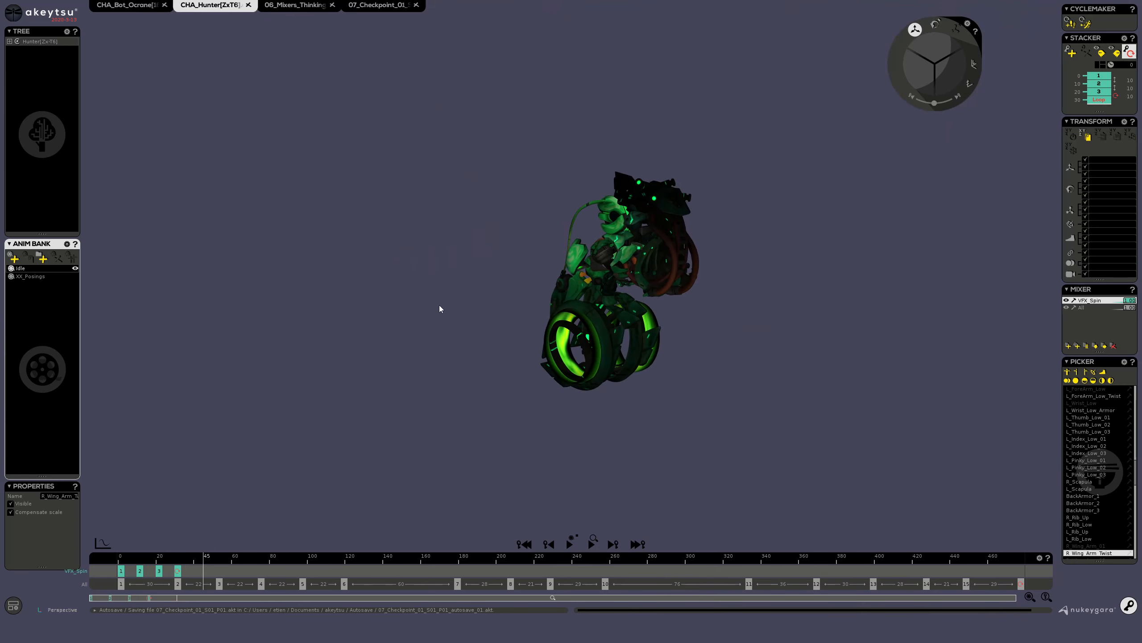
{"action": "middle_click_drag", "start_coordinate": [439, 306], "coordinate": [548, 306]}
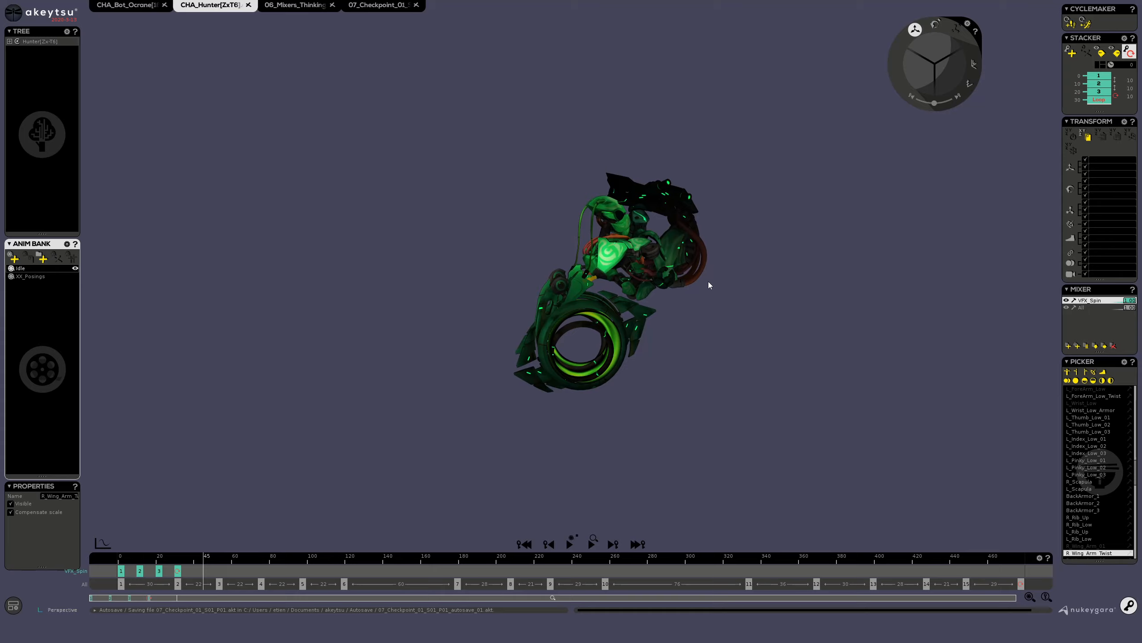
{"action": "left_click_drag", "start_coordinate": [171, 568], "coordinate": [45, 482]}
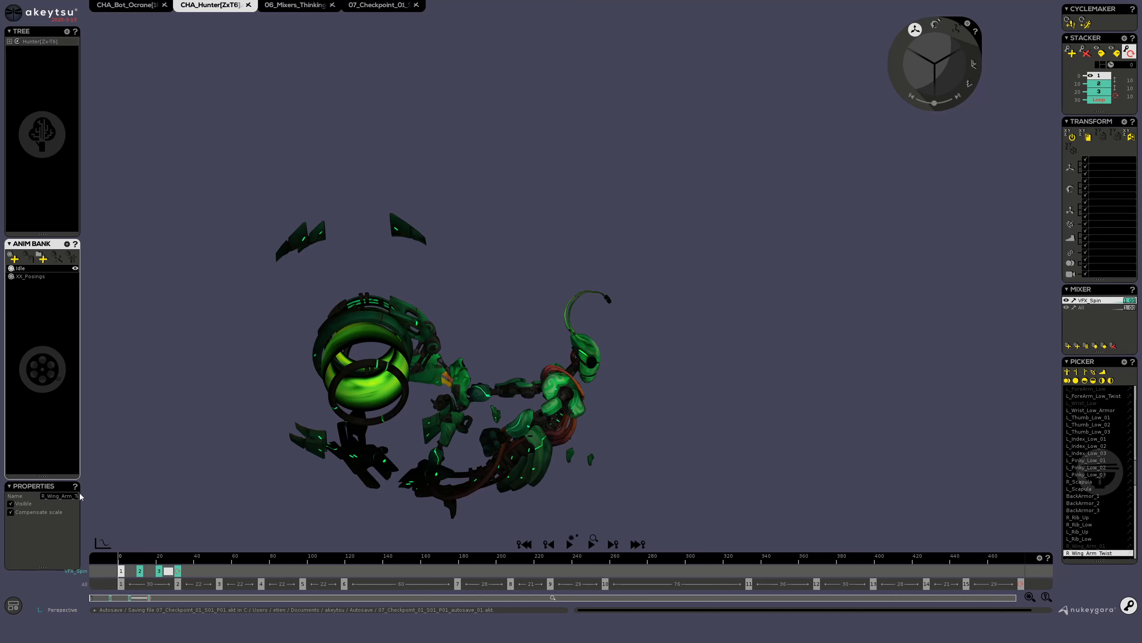
{"action": "left_click_drag", "start_coordinate": [201, 542], "coordinate": [29, 503]}
{"action": "key", "text": "space"}
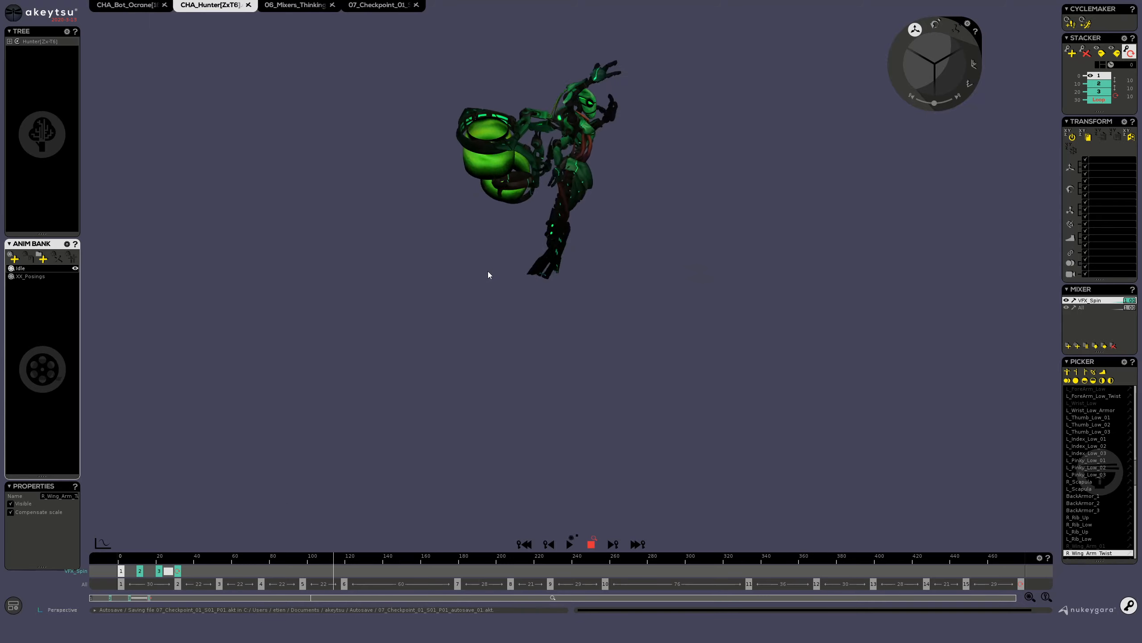
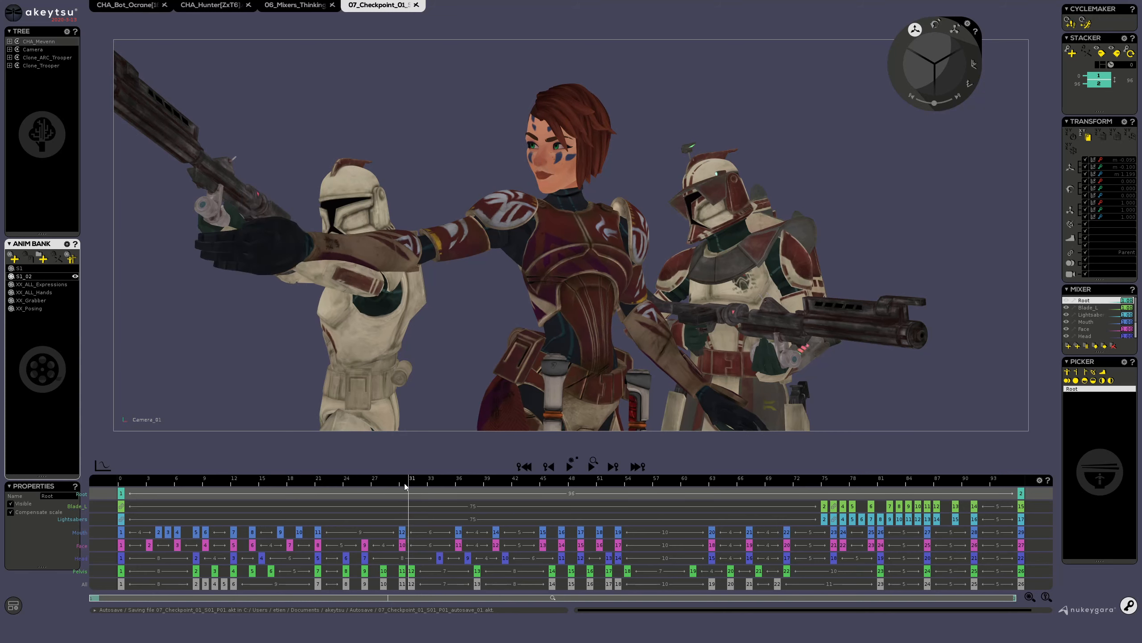
Step: Scrub the 07_Checkpoint_01 shot through frames 38, 31, 37, 44 and 52 to examine the central character's head turn and arm swing
{"action": "left_click_drag", "start_coordinate": [403, 492], "coordinate": [478, 484]}
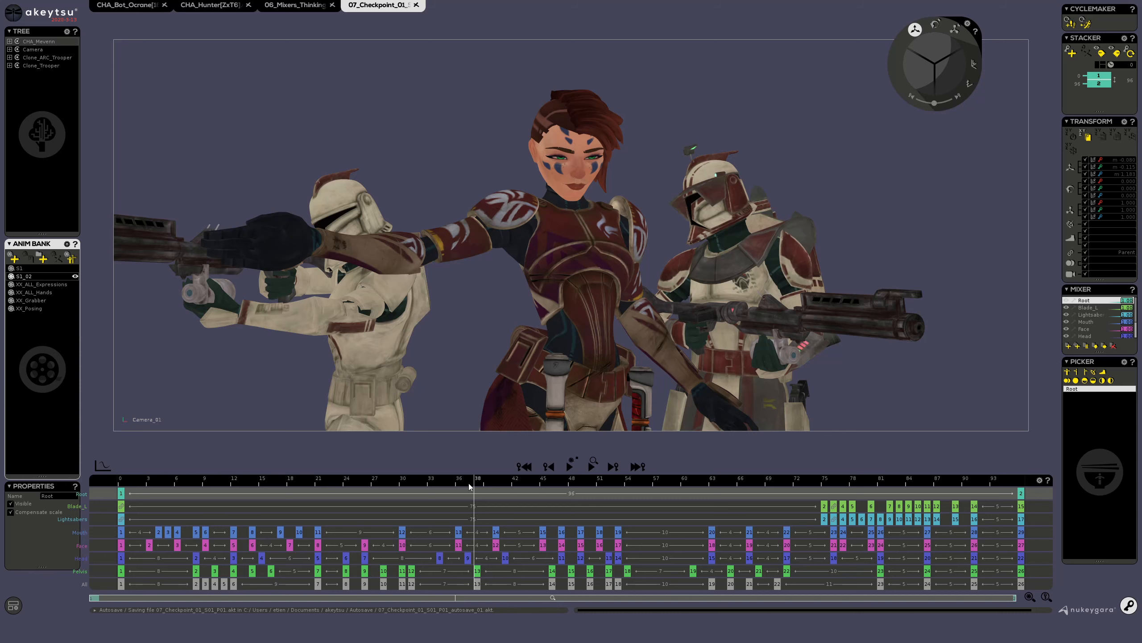
{"action": "left_click_drag", "start_coordinate": [484, 483], "coordinate": [409, 533]}
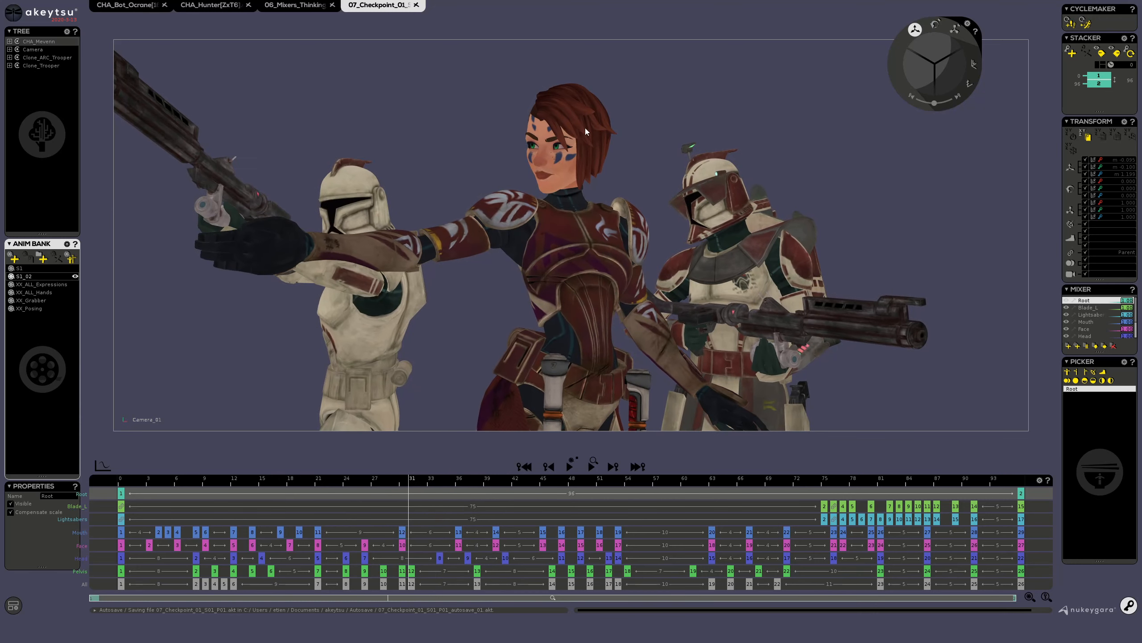
{"action": "left_click_drag", "start_coordinate": [414, 482], "coordinate": [465, 542]}
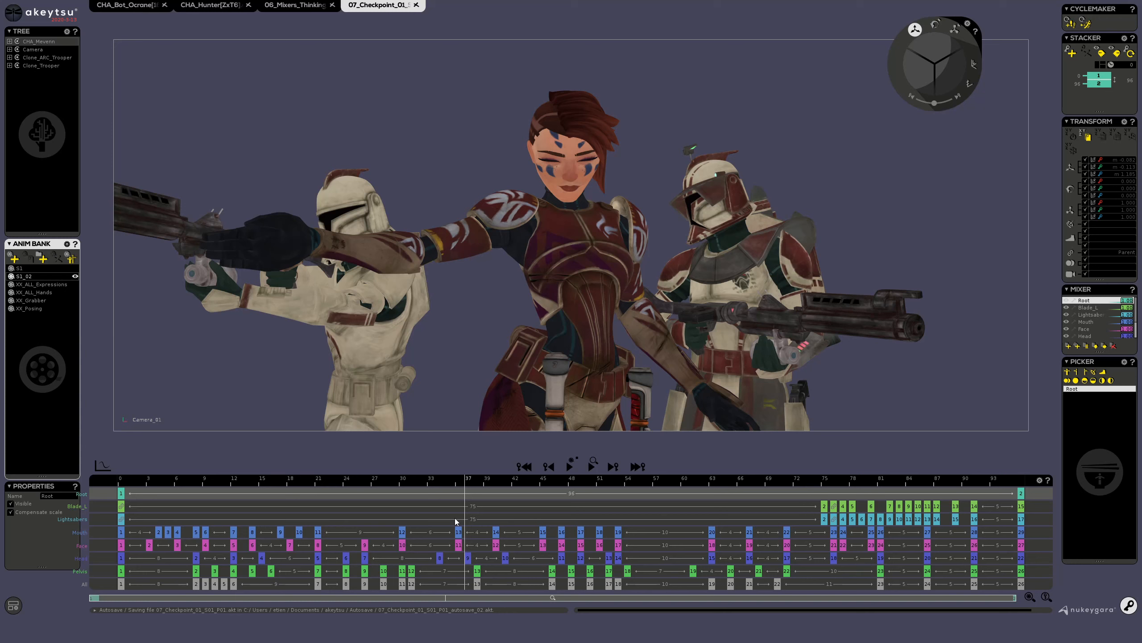
{"action": "left_click_drag", "start_coordinate": [465, 480], "coordinate": [531, 466]}
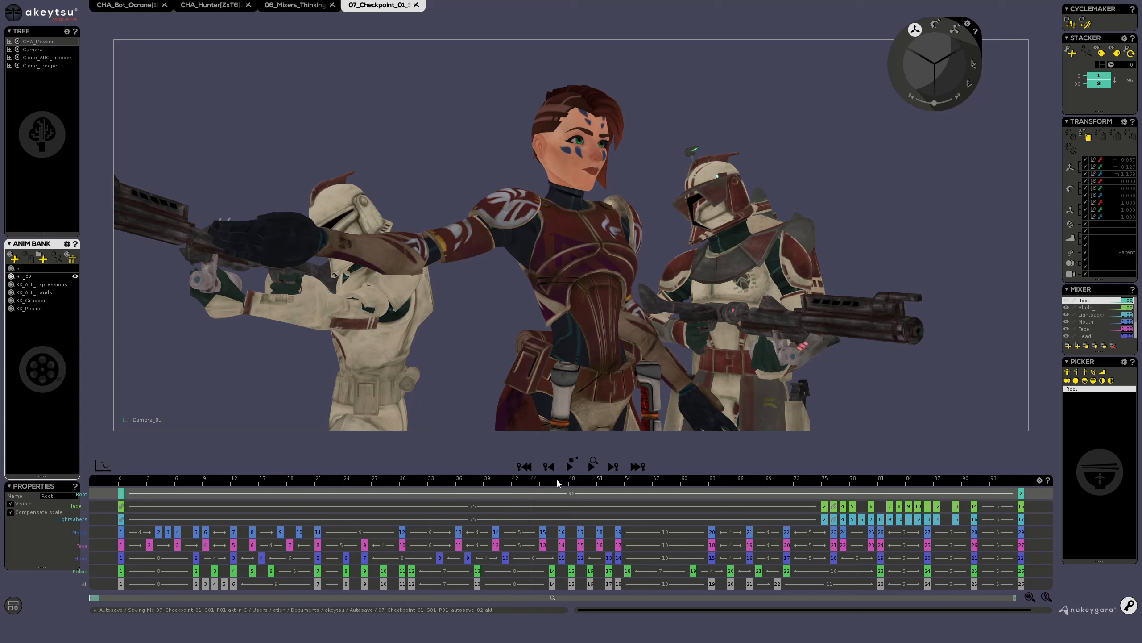
{"action": "left_click_drag", "start_coordinate": [532, 484], "coordinate": [611, 504]}
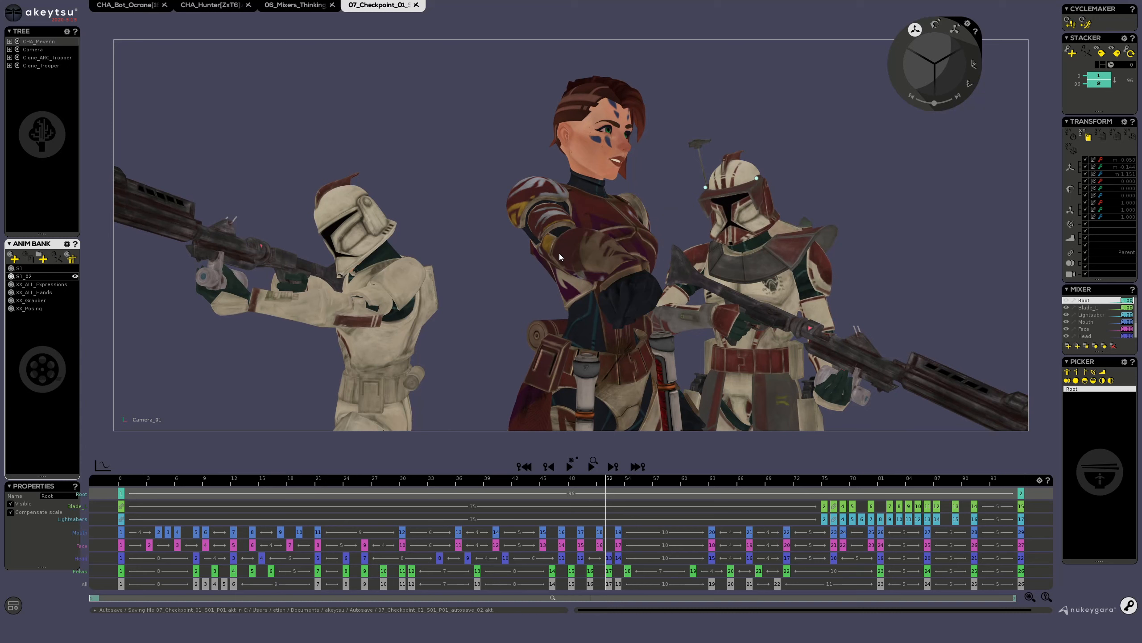
Step: Try moving the central character's right forearm at frame 52, undo the move and clear the selection
{"action": "left_click", "coordinate": [586, 255]}
{"action": "left_click", "coordinate": [586, 246]}
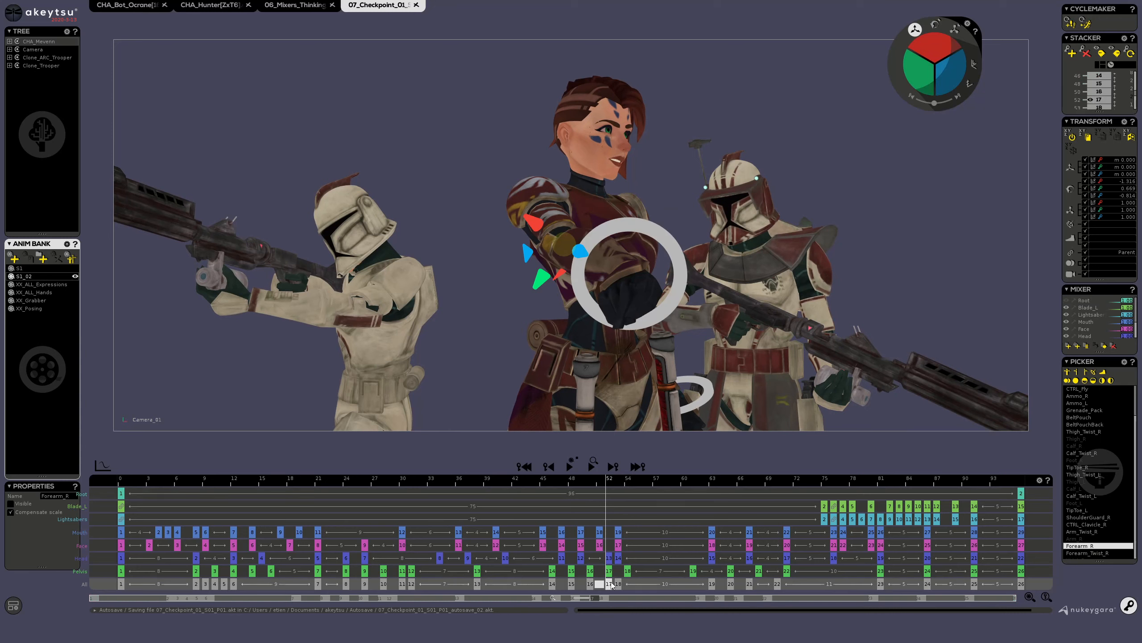
{"action": "left_click_drag", "start_coordinate": [585, 246], "coordinate": [564, 254]}
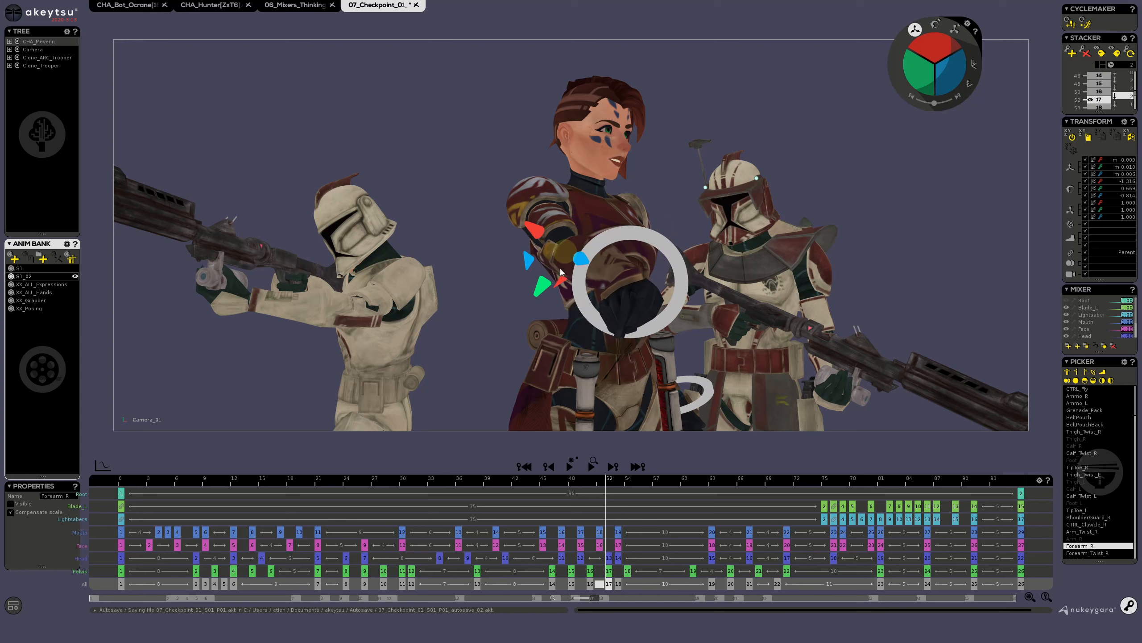
{"action": "key", "text": "ctrl+z"}
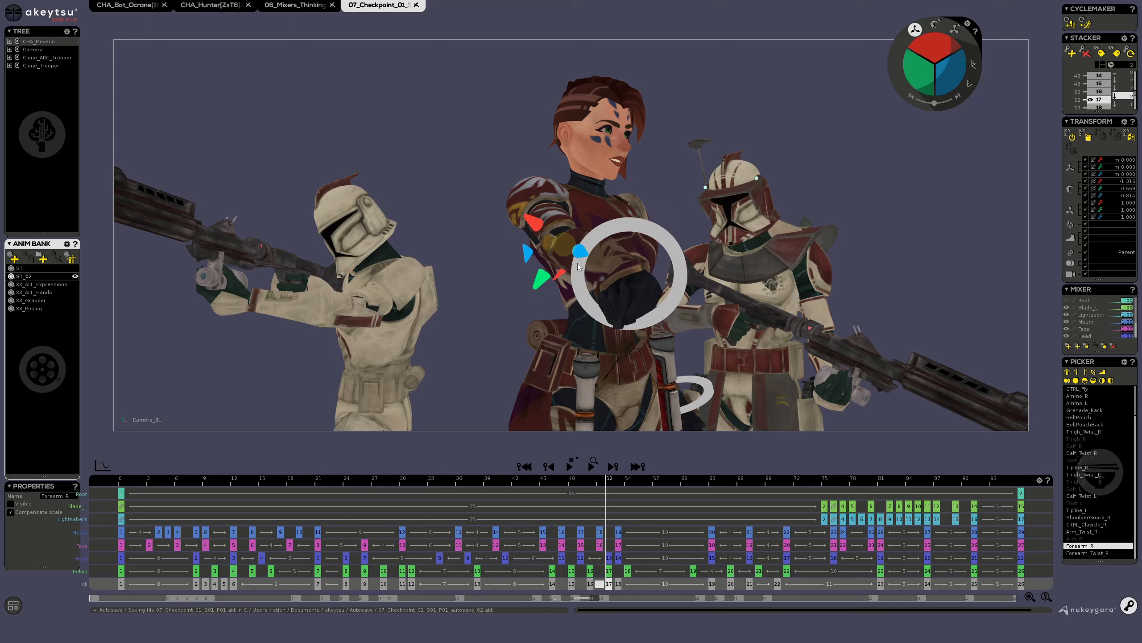
{"action": "left_click", "coordinate": [561, 262]}
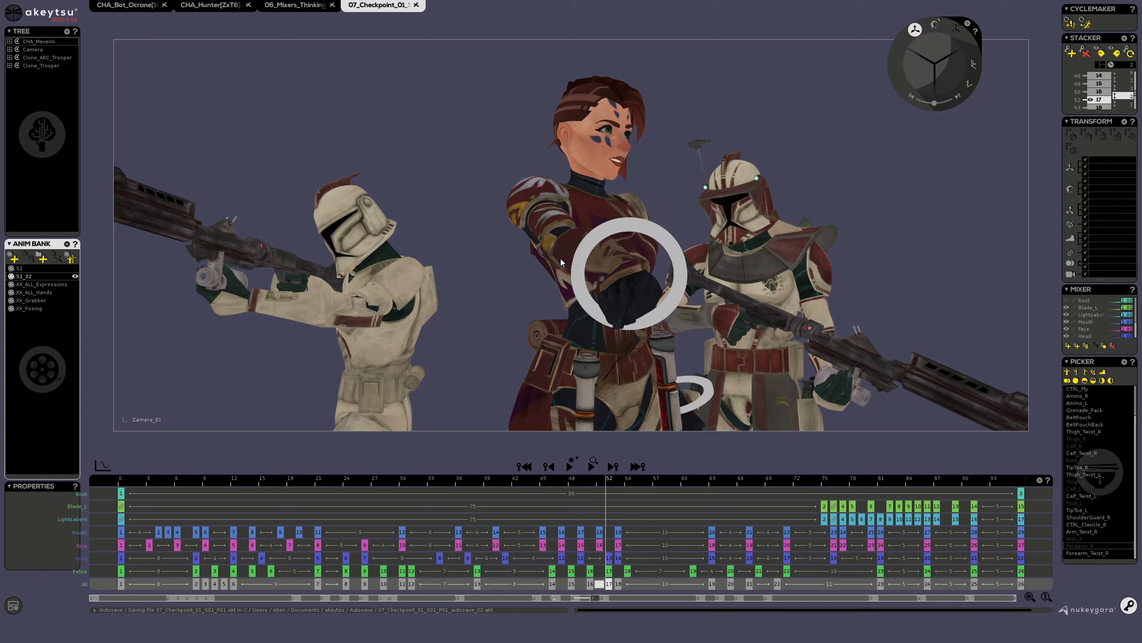
Step: Scrub the shot to frames 66, 32 and 80 to compare the central character's arm poses
{"action": "left_click_drag", "start_coordinate": [613, 485], "coordinate": [740, 500]}
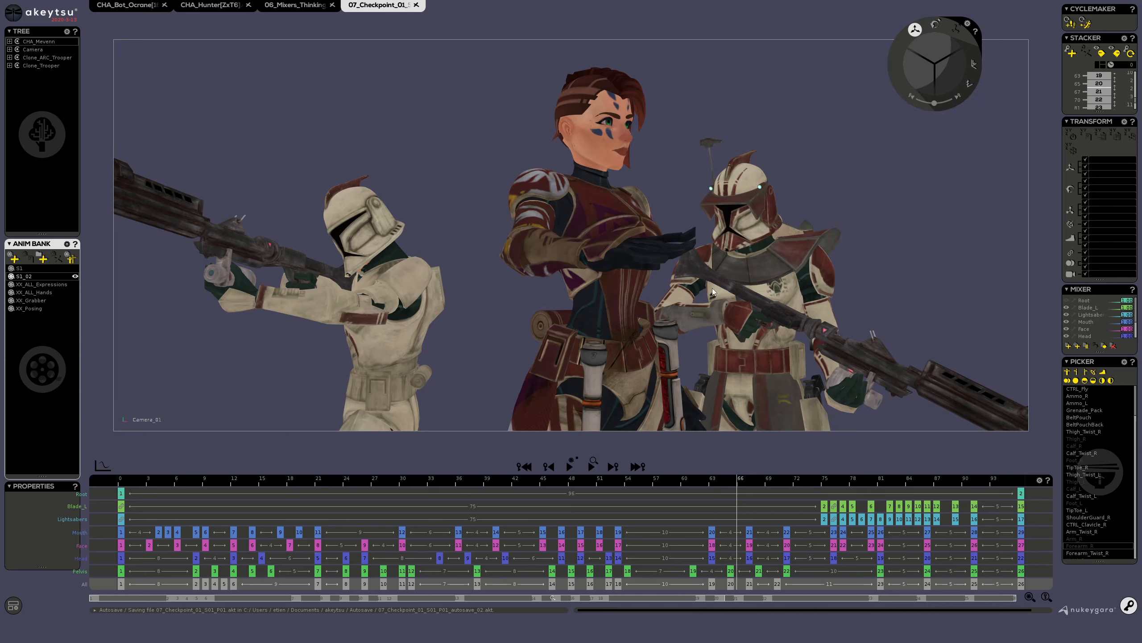
{"action": "left_click_drag", "start_coordinate": [734, 483], "coordinate": [418, 479]}
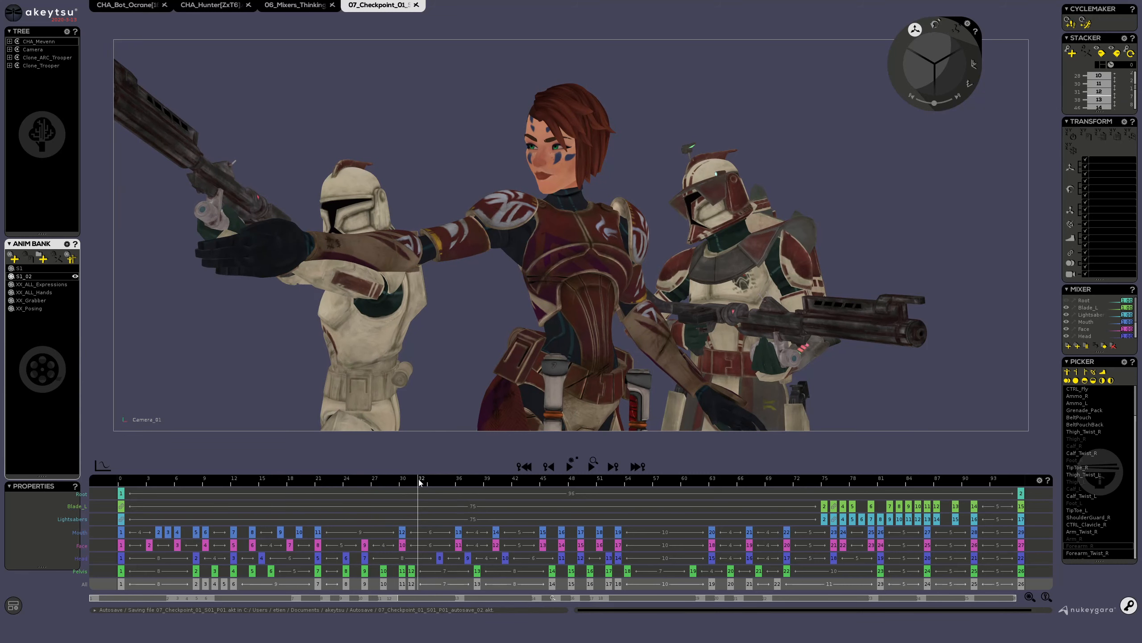
{"action": "left_click_drag", "start_coordinate": [422, 481], "coordinate": [869, 563]}
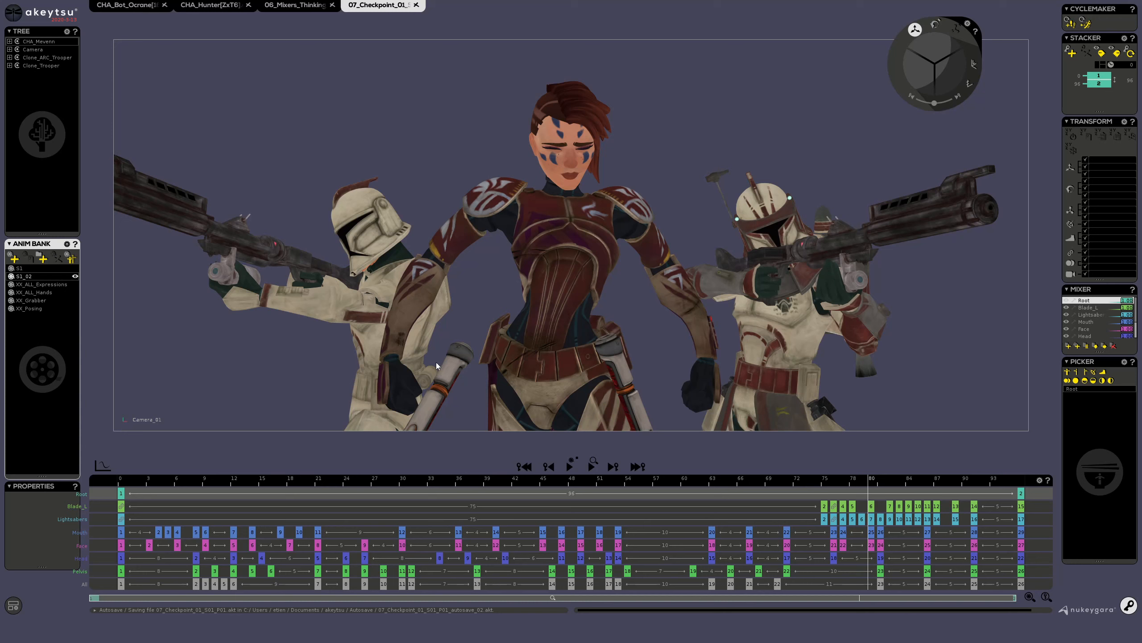
Step: Select the right arm and forearm at frame 80, scrub to frame 72, and play and stop the shot
{"action": "left_click", "coordinate": [443, 249]}
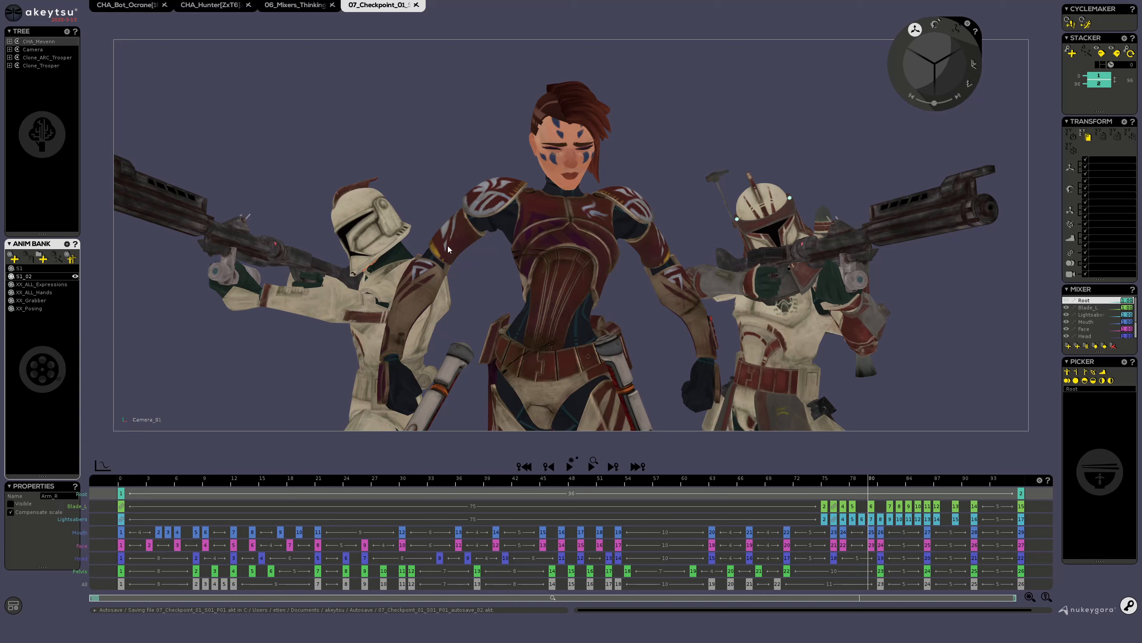
{"action": "left_click", "coordinate": [425, 271]}
{"action": "left_click_drag", "start_coordinate": [875, 484], "coordinate": [788, 536]}
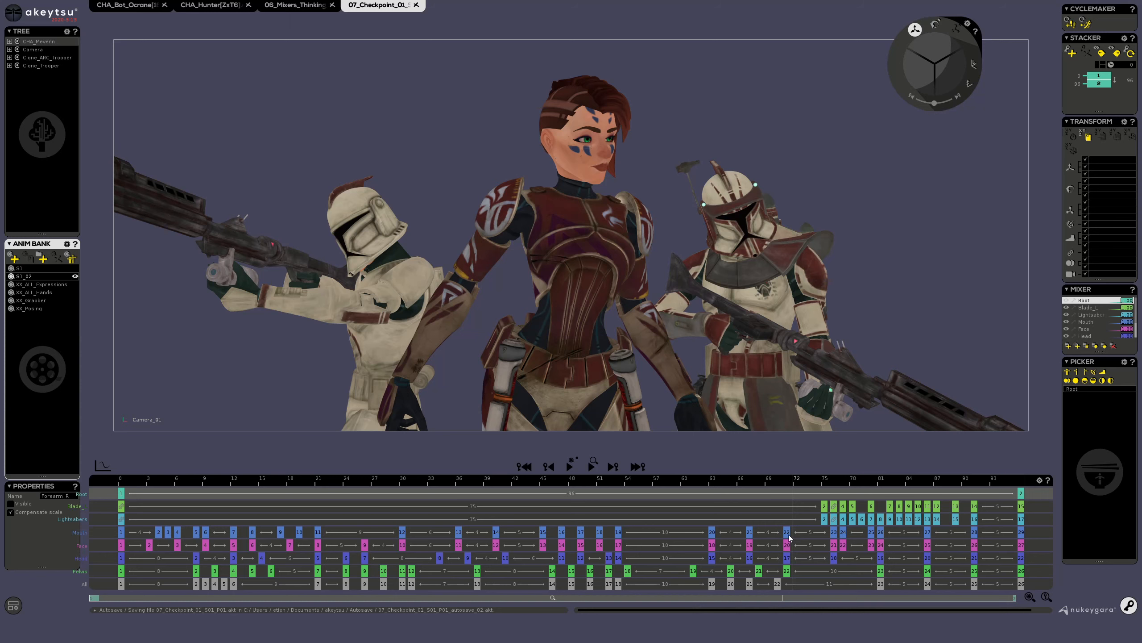
{"action": "key", "text": "space"}
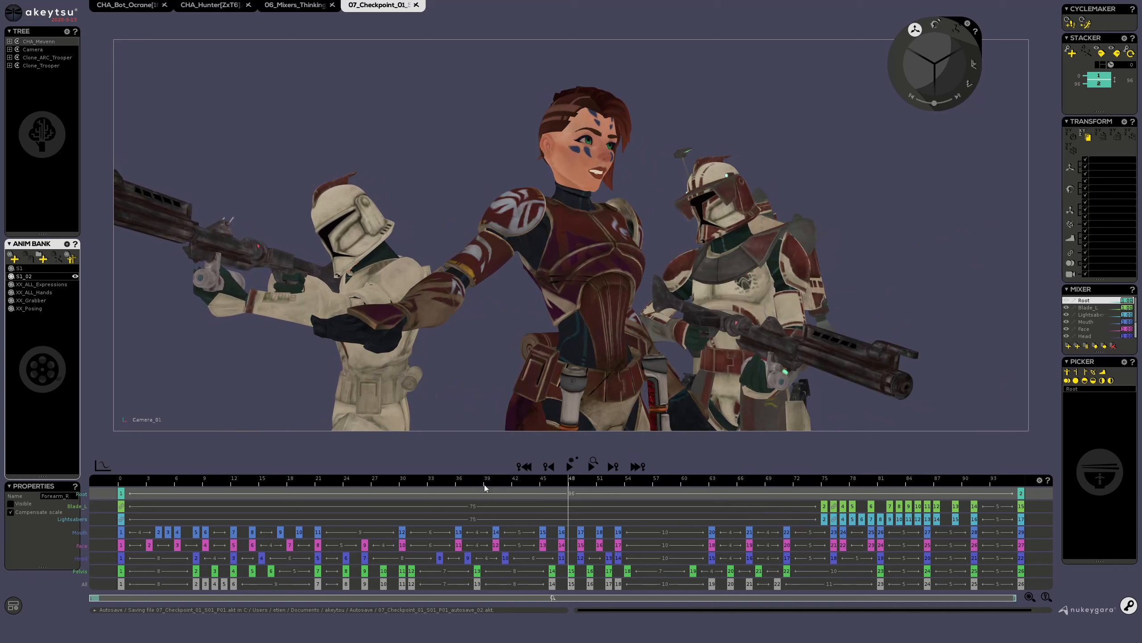
{"action": "key", "text": "space"}
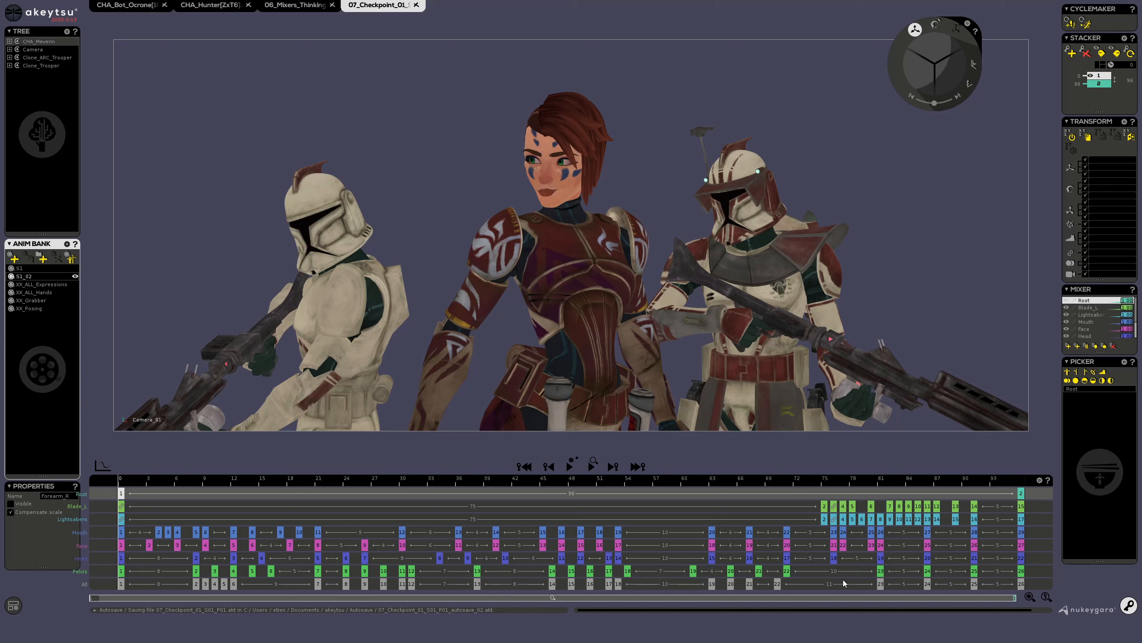
Step: Rotate the central character's right forearm at frame 0 to about 25.6, 12.8 and -3.5, and return to the move manipulator
{"action": "left_click", "coordinate": [408, 378]}
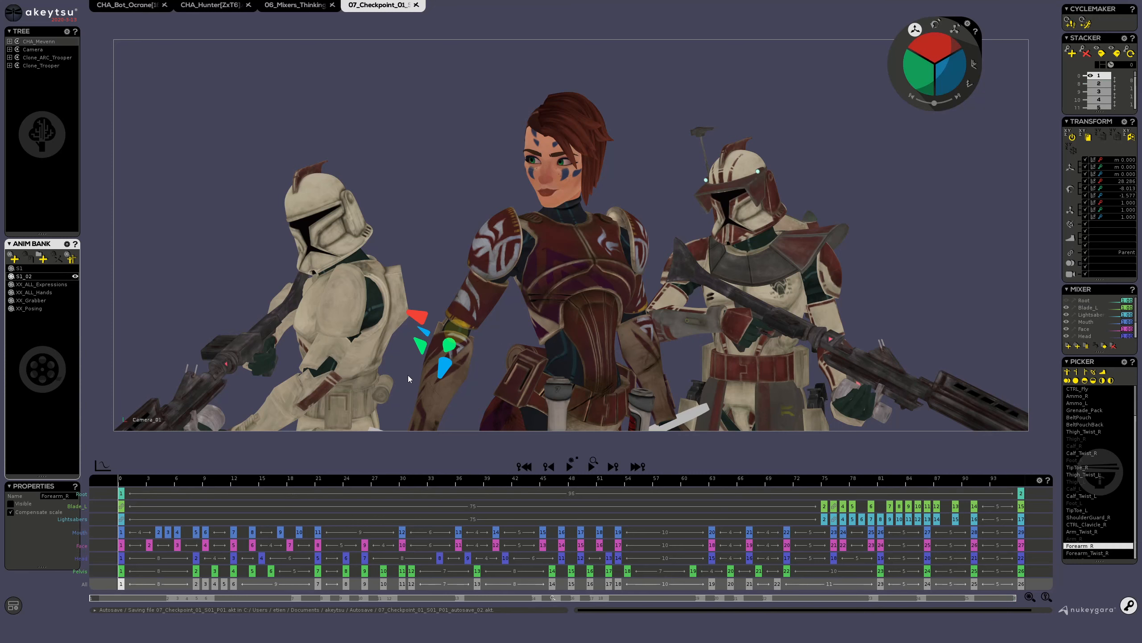
{"action": "left_click_drag", "start_coordinate": [480, 335], "coordinate": [559, 229]}
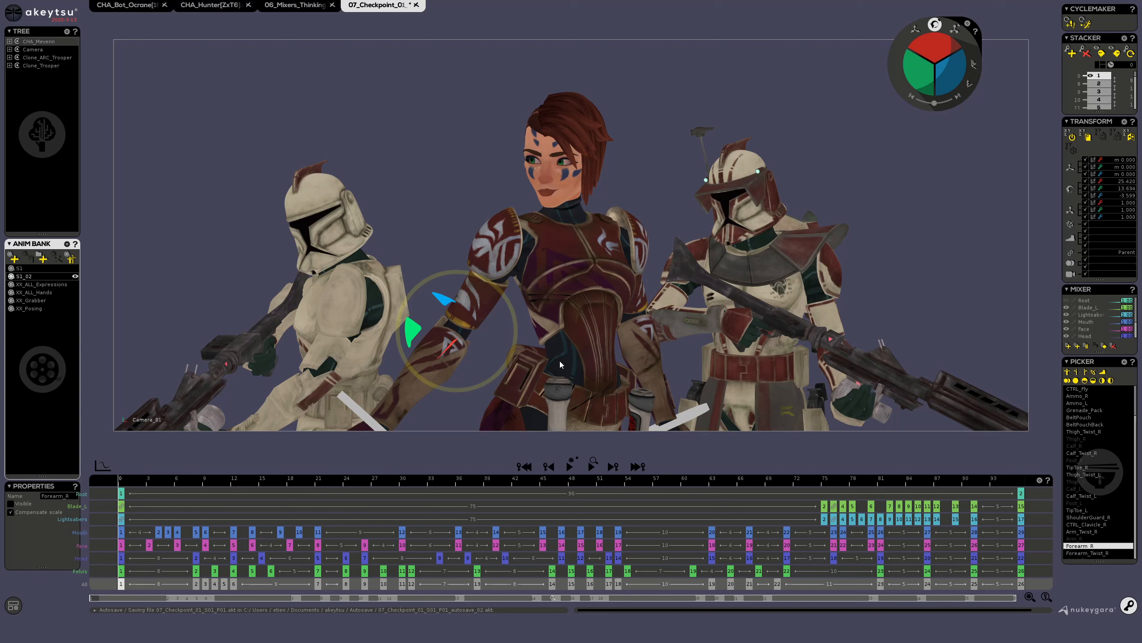
{"action": "left_click_drag", "start_coordinate": [452, 332], "coordinate": [486, 295]}
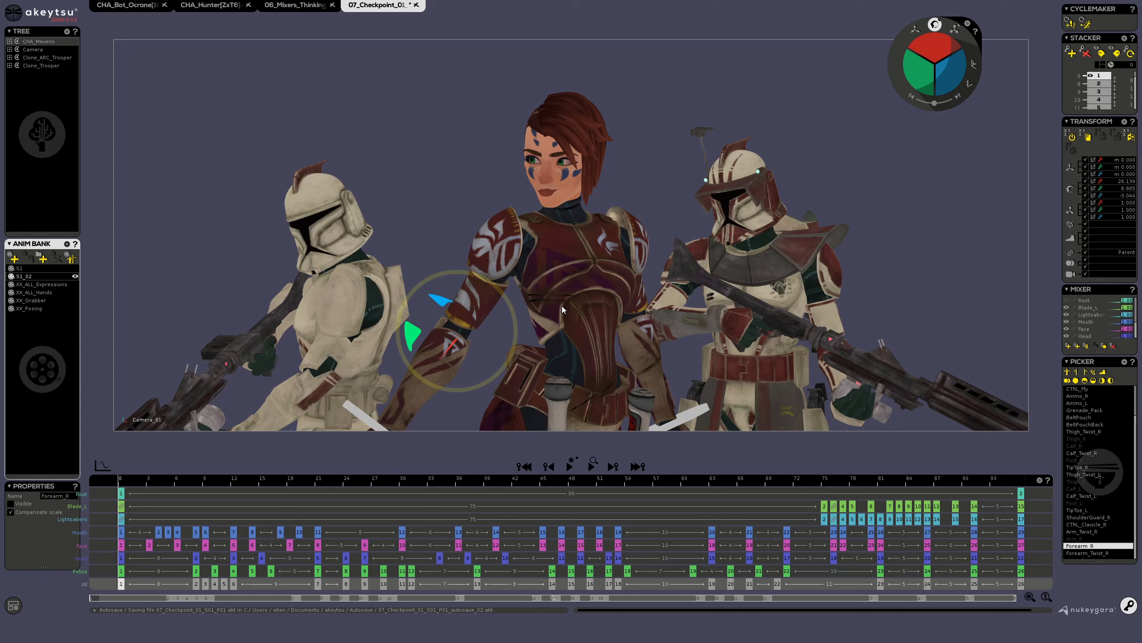
{"action": "left_click_drag", "start_coordinate": [491, 286], "coordinate": [496, 291]}
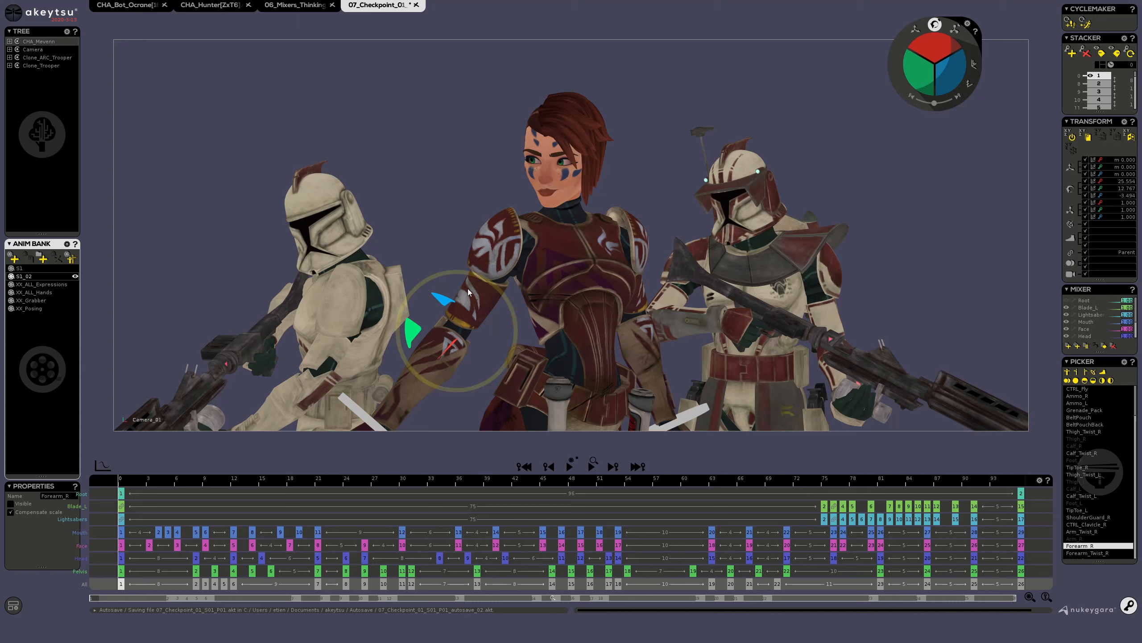
{"action": "key", "text": "w"}
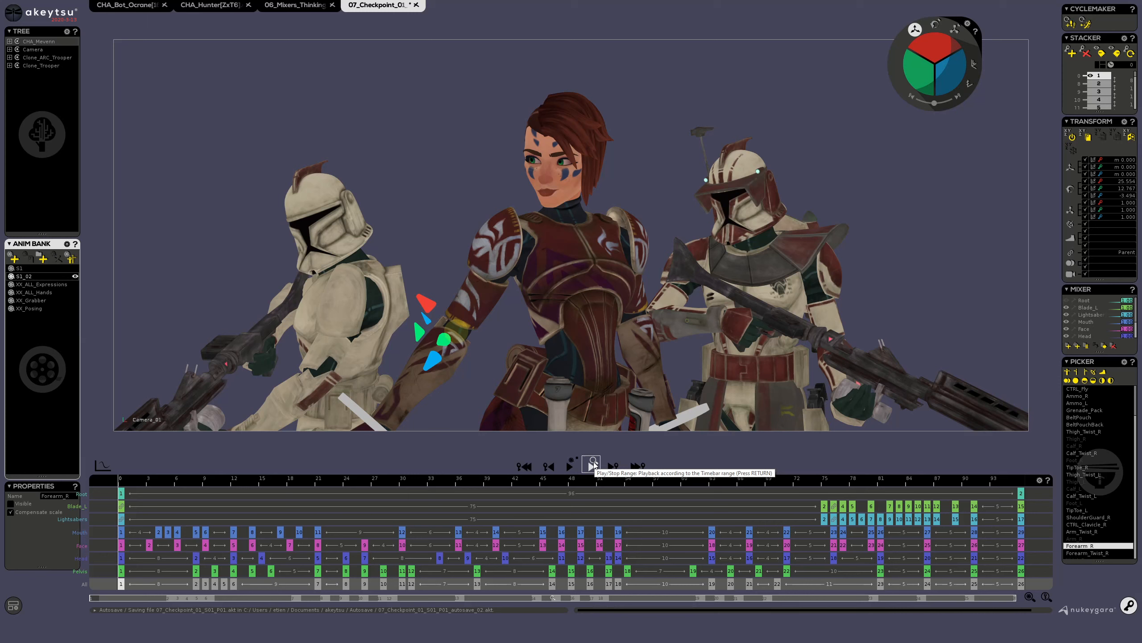
Step: Switch back to the CHA_Hunter scene and on to the CHA_Bot_Ocrane scene
{"action": "left_click", "coordinate": [334, 8]}
{"action": "left_click", "coordinate": [231, 8]}
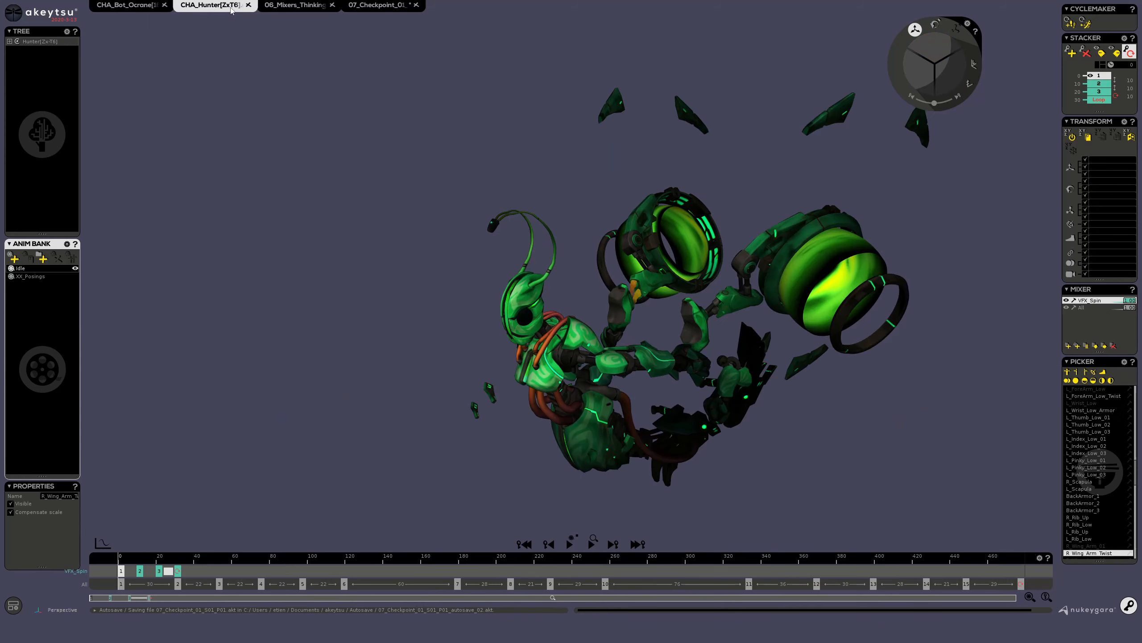
{"action": "left_click", "coordinate": [127, 7]}
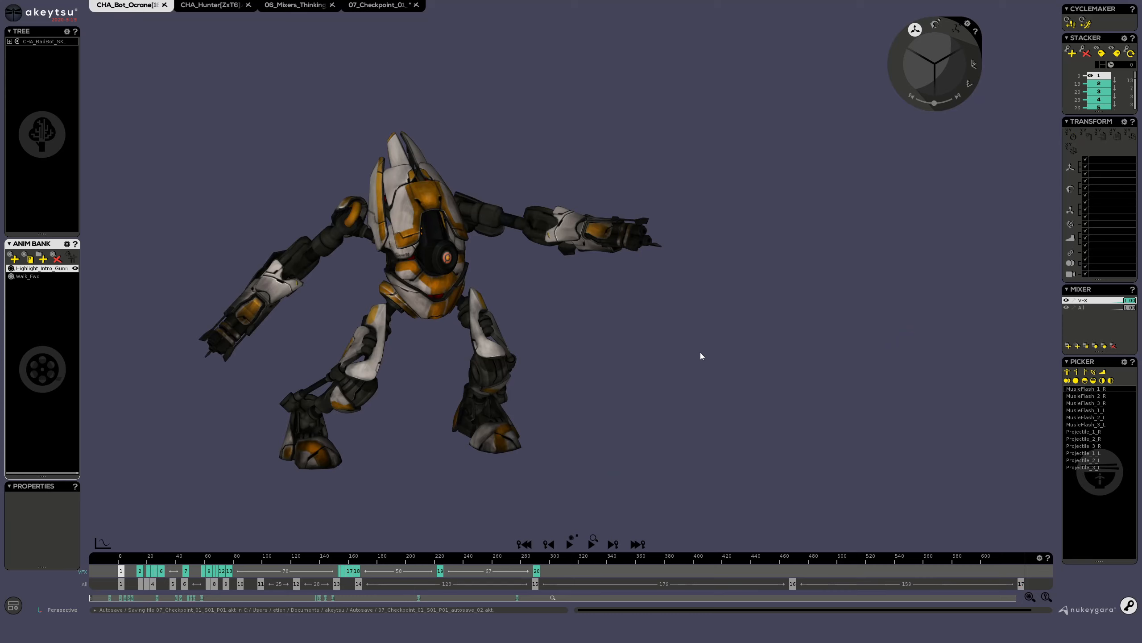